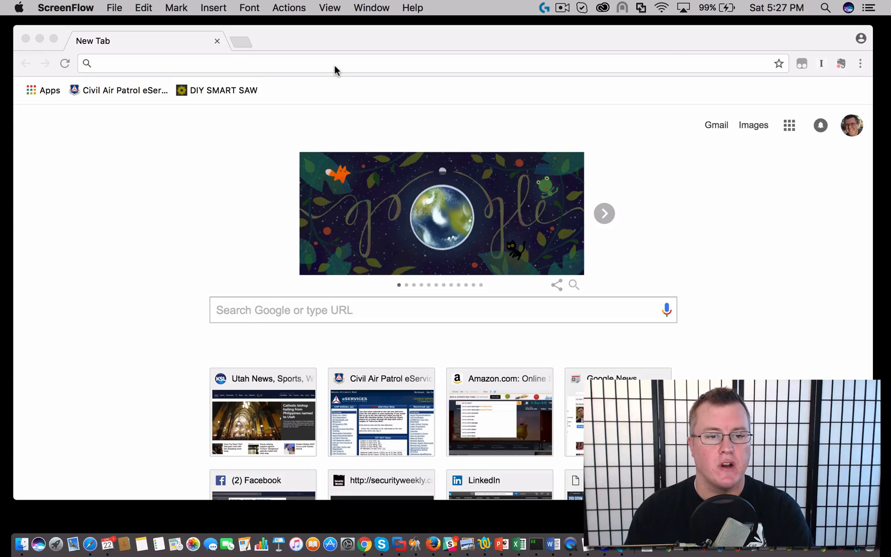
Search Google for pages on the google.com domain with the query site:google.com.
left_click(334, 65)
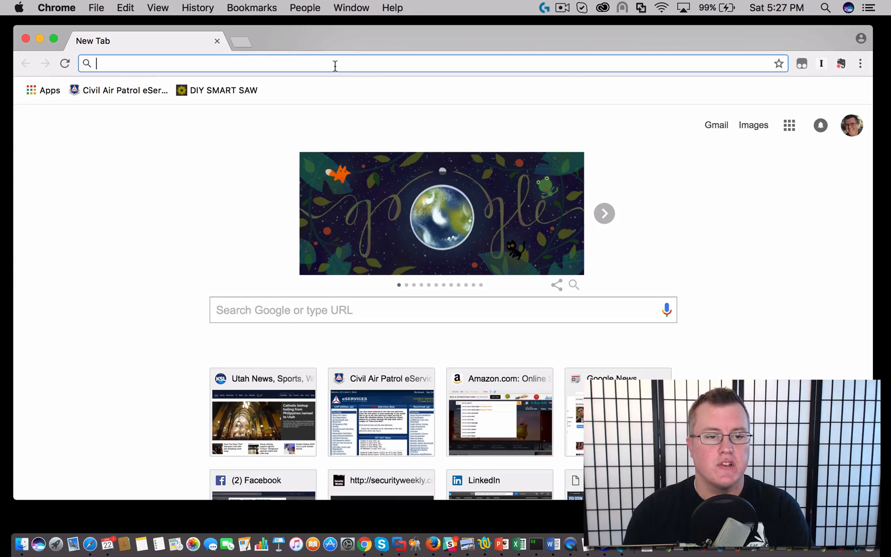
type("site")
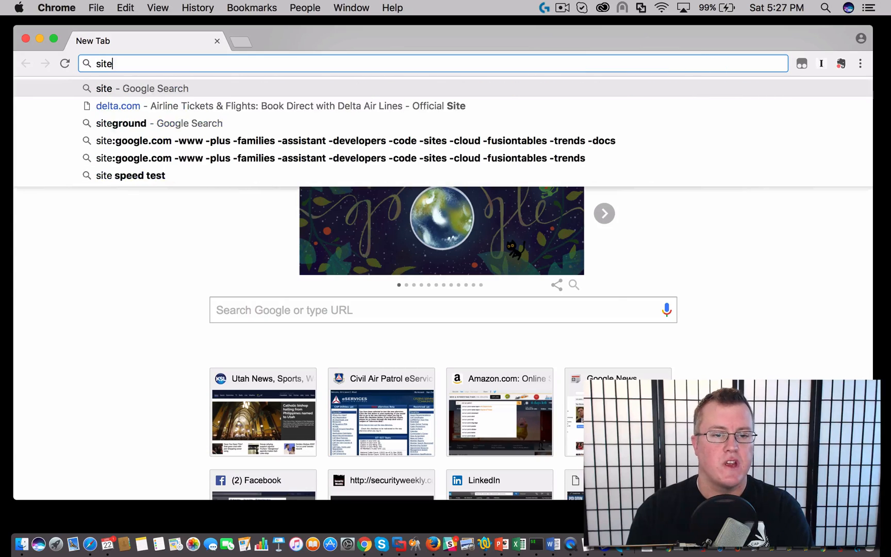
type(":g")
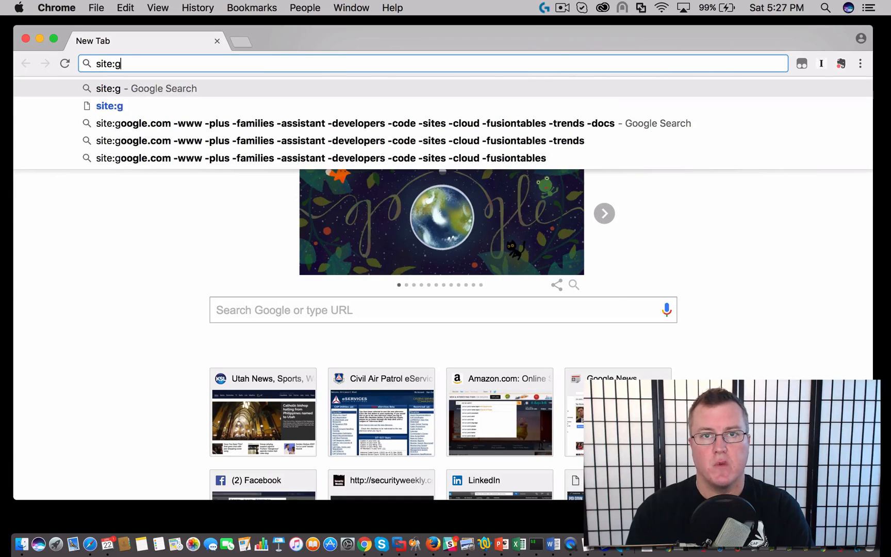
type("oogle.com")
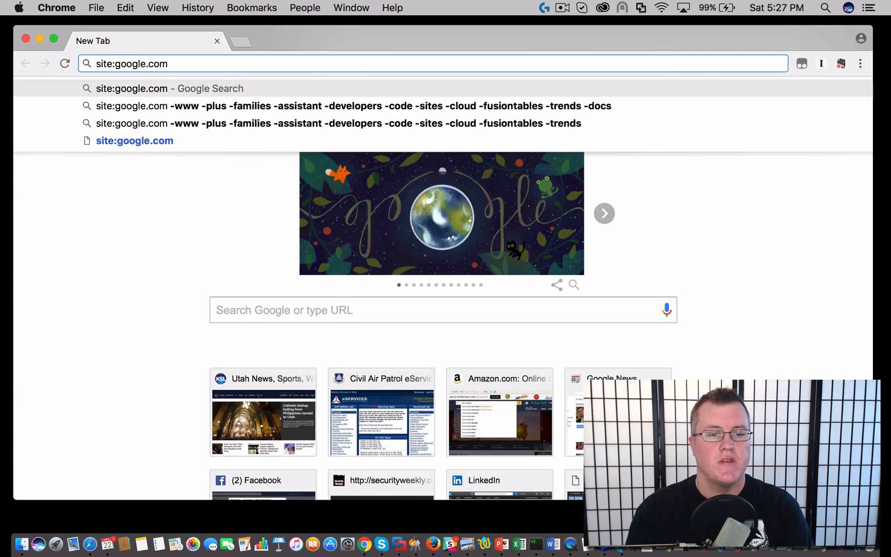
key("Return")
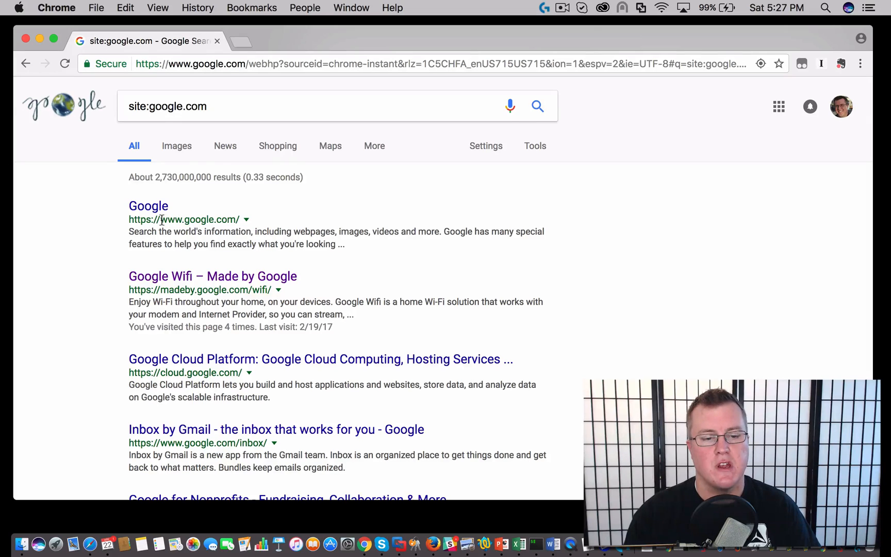
Exclude the www subdomain from the results by adding -www to the query and rerunning the search.
left_click_drag(160, 219, 182, 219)
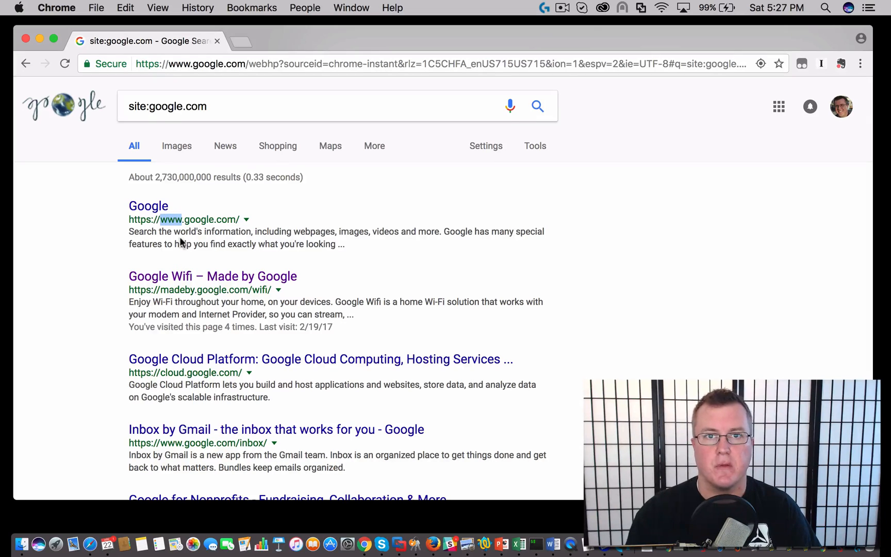
left_click(195, 252)
left_click(230, 110)
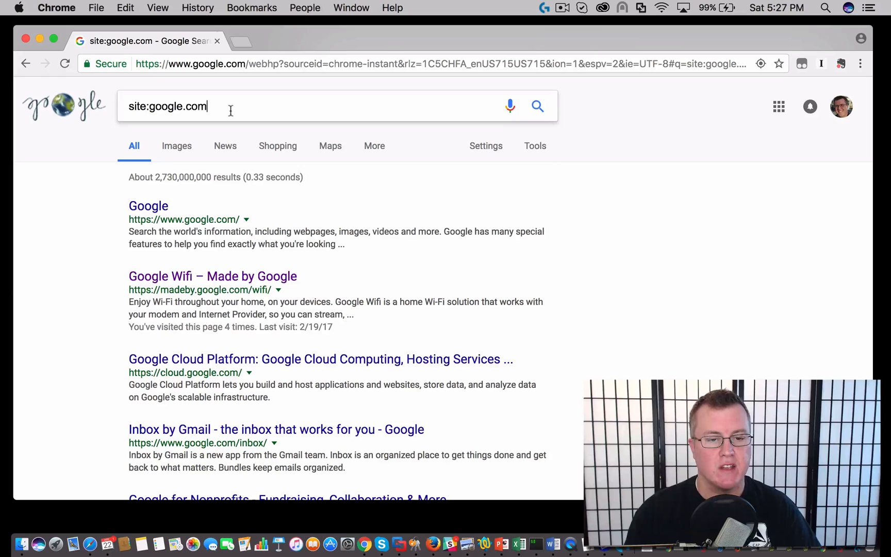
type("-www")
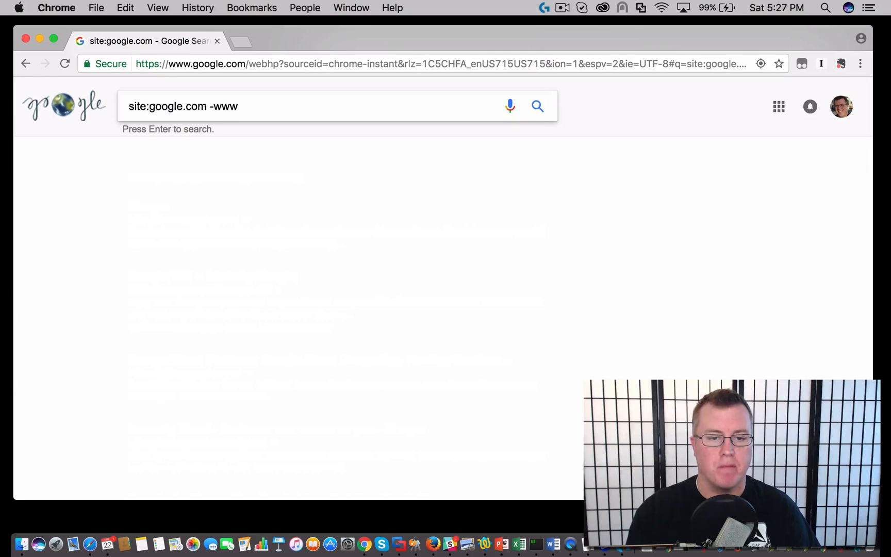
key("Return")
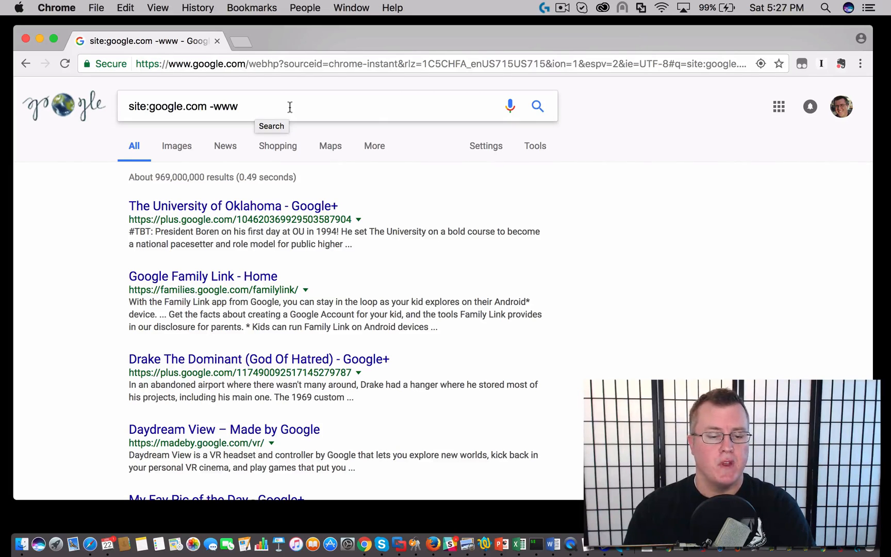
Extend the query with the exclusions -plus, -madeby and -families and run the search again.
type("-")
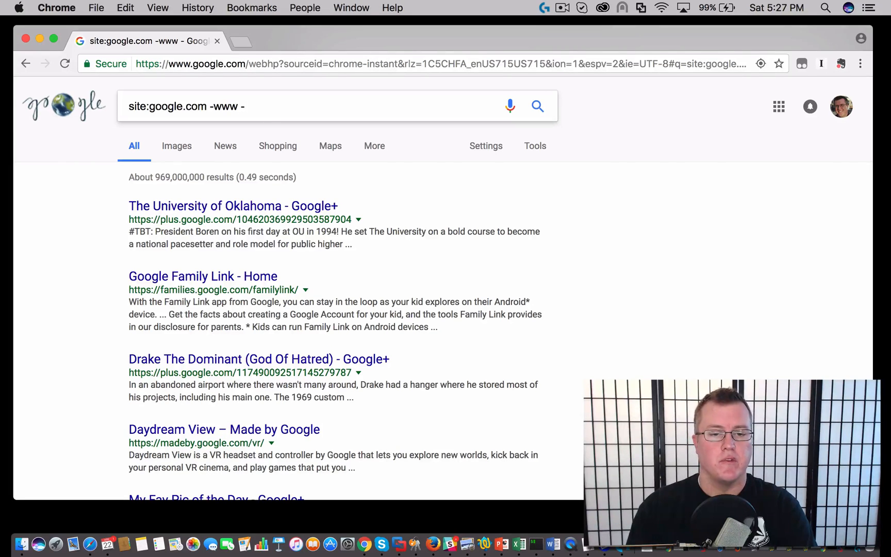
type("plu")
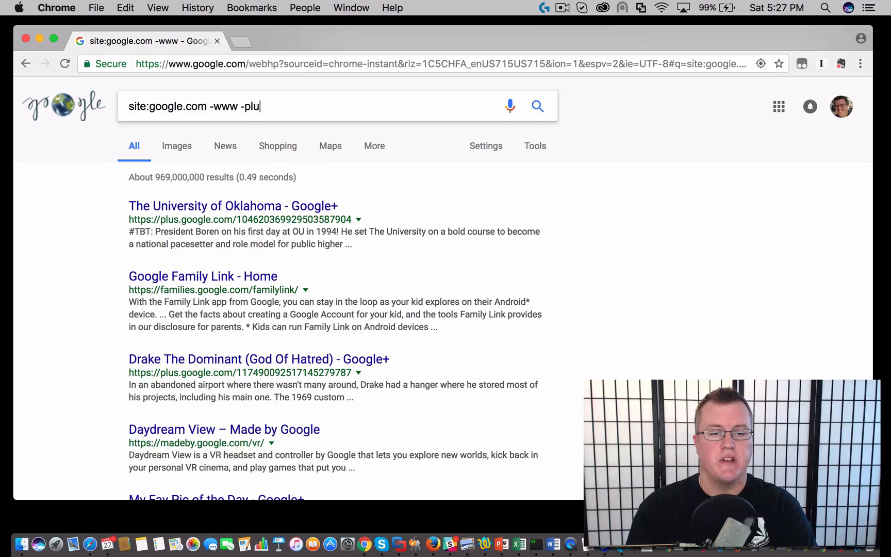
type("s -made")
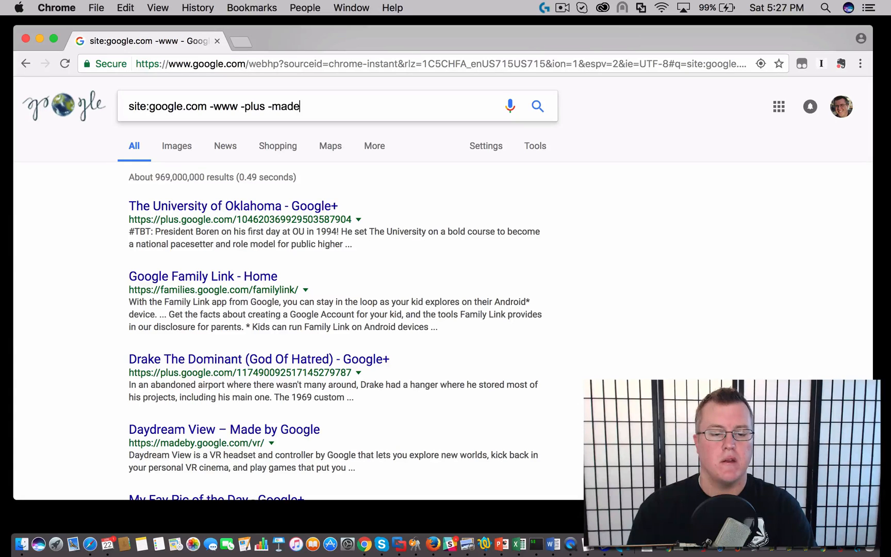
type("by -")
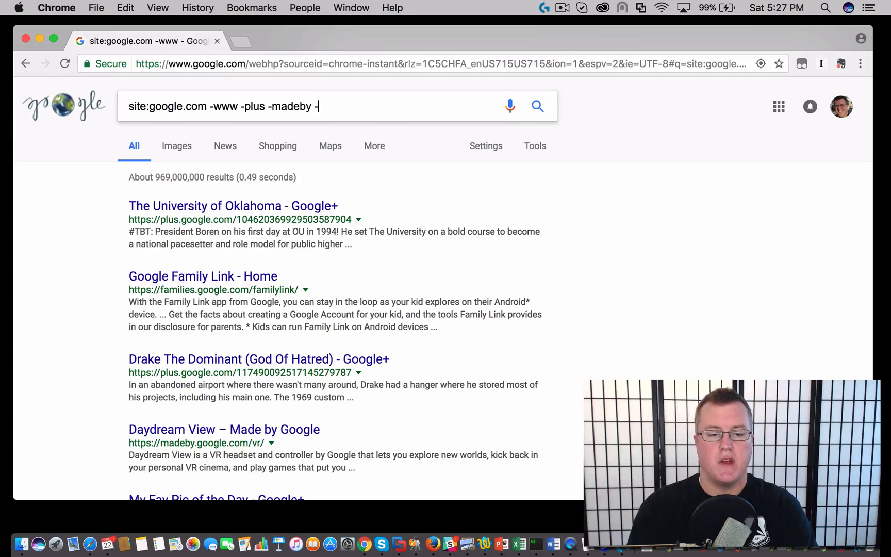
type("famili")
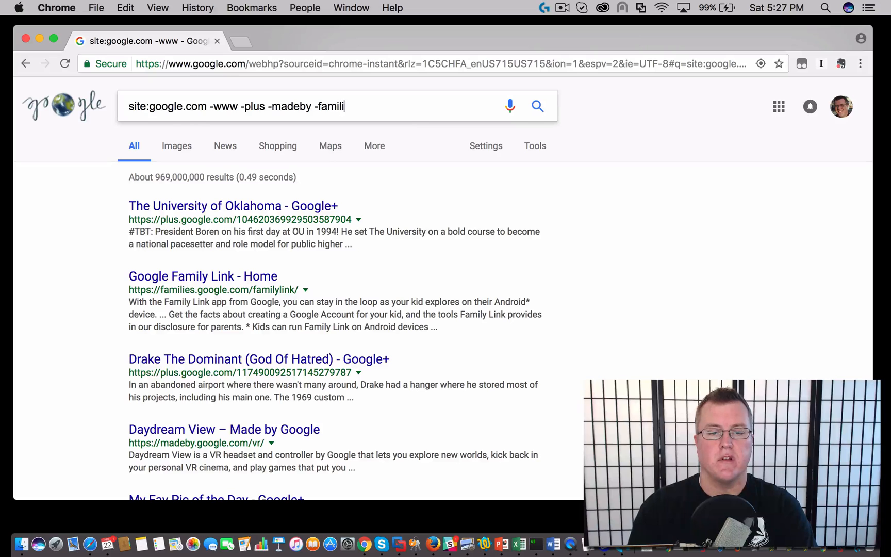
type("es")
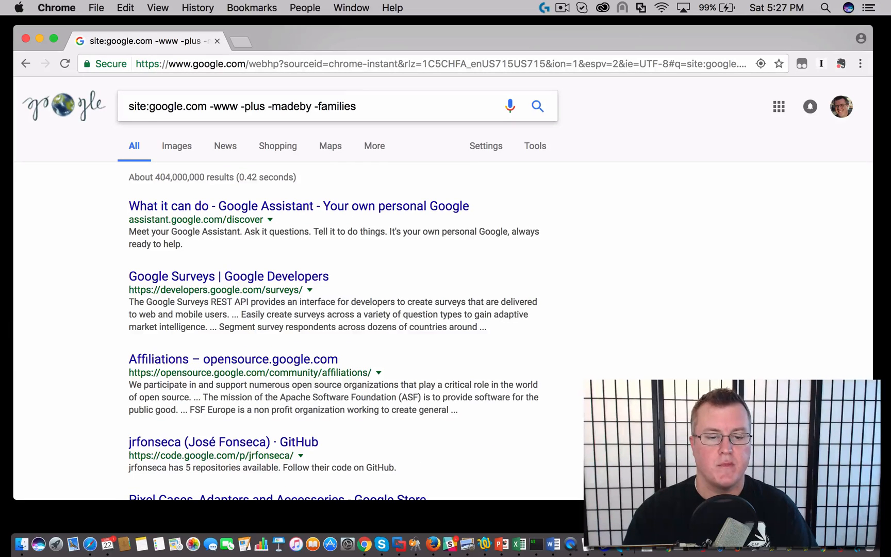
Add the exclusion -assistant to the end of the query and rerun the search.
type(" -")
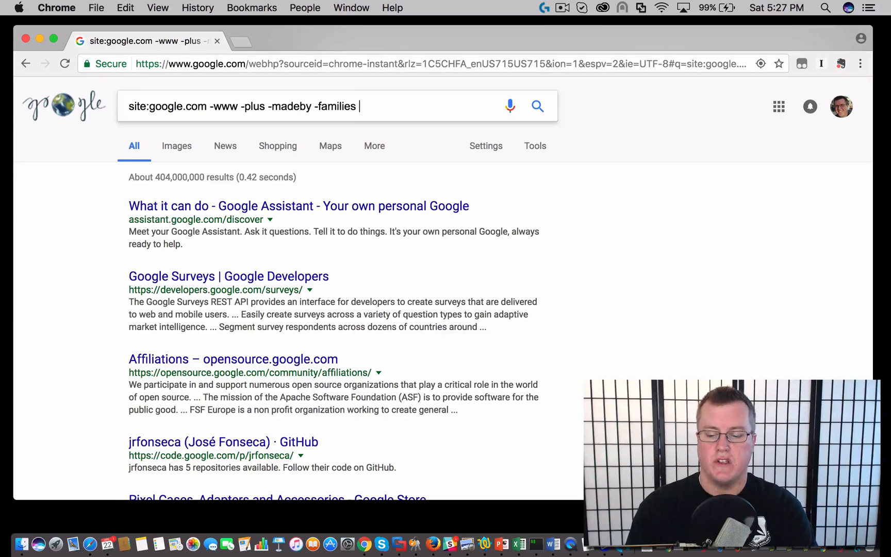
type("assi")
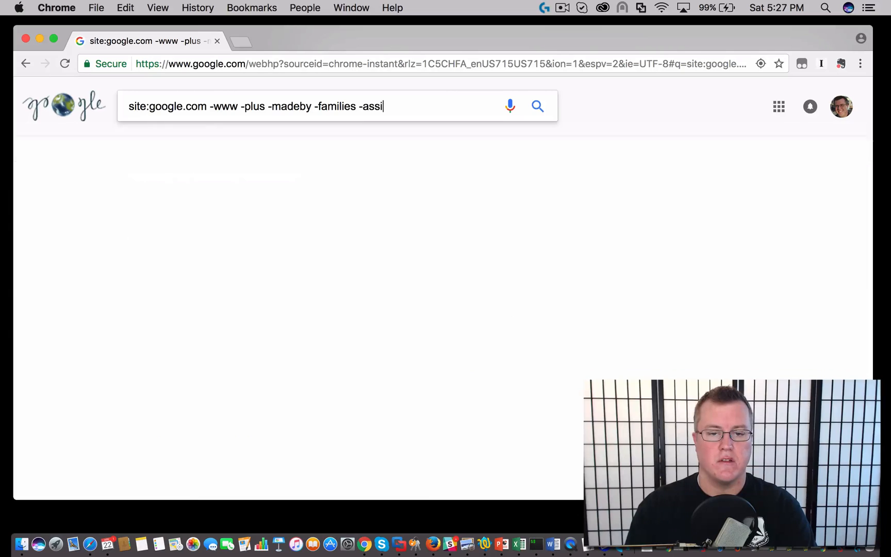
type("stant")
key("Return")
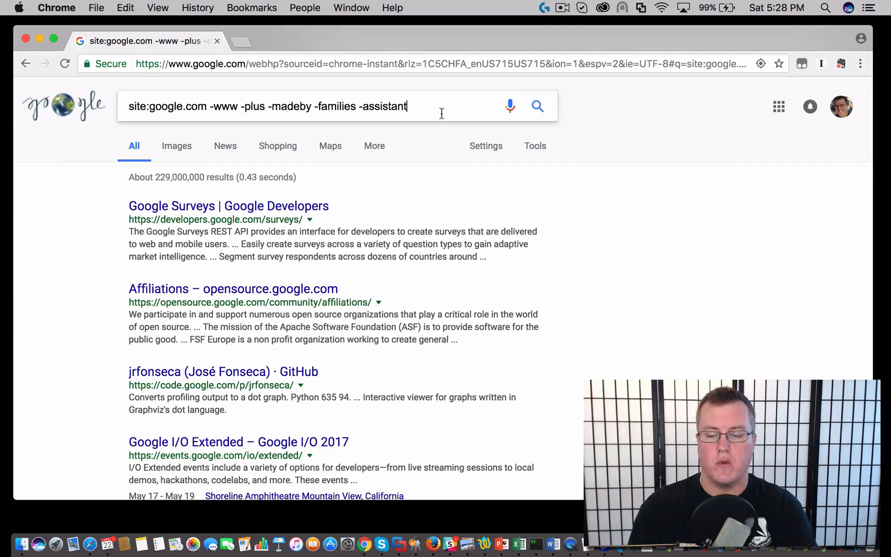
Append the exclusions -developers, -opensource and -code to the query and rerun the search.
type("-")
type("de")
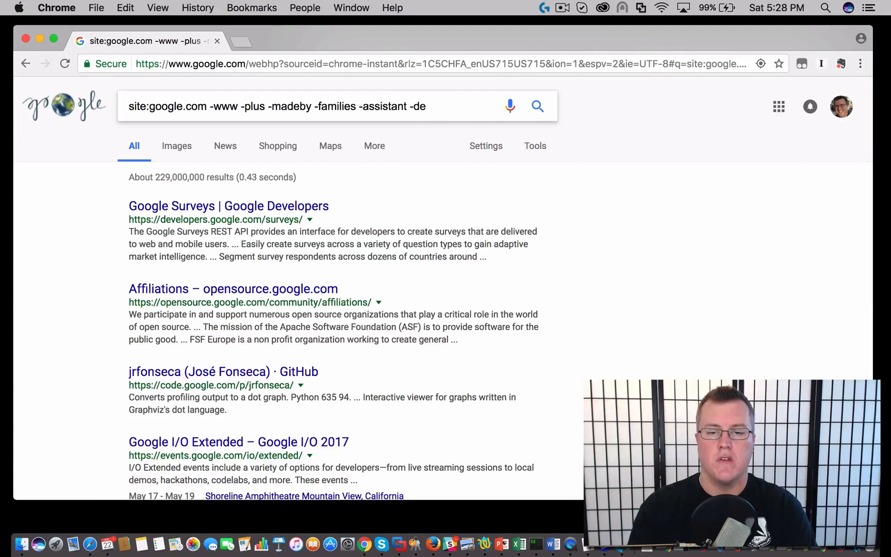
type("veloper")
key("BackSpace")
key("BackSpace")
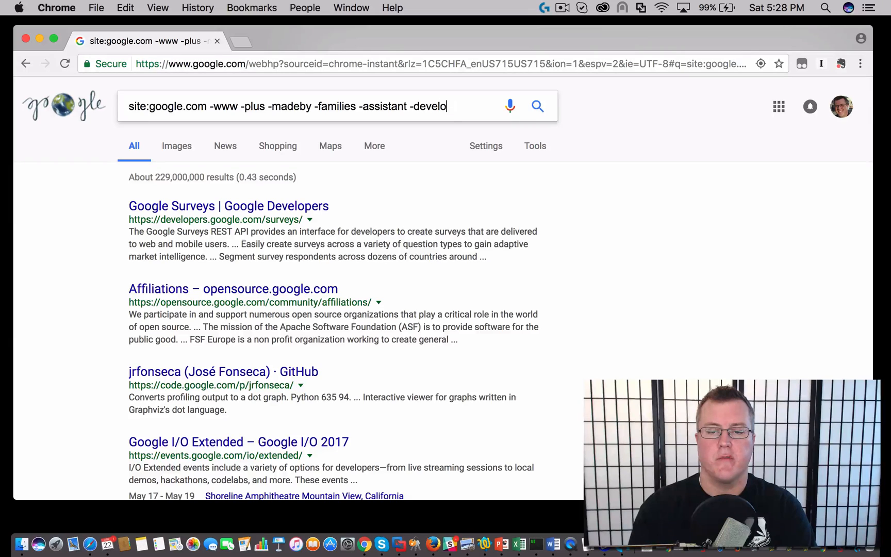
type("pers -ope")
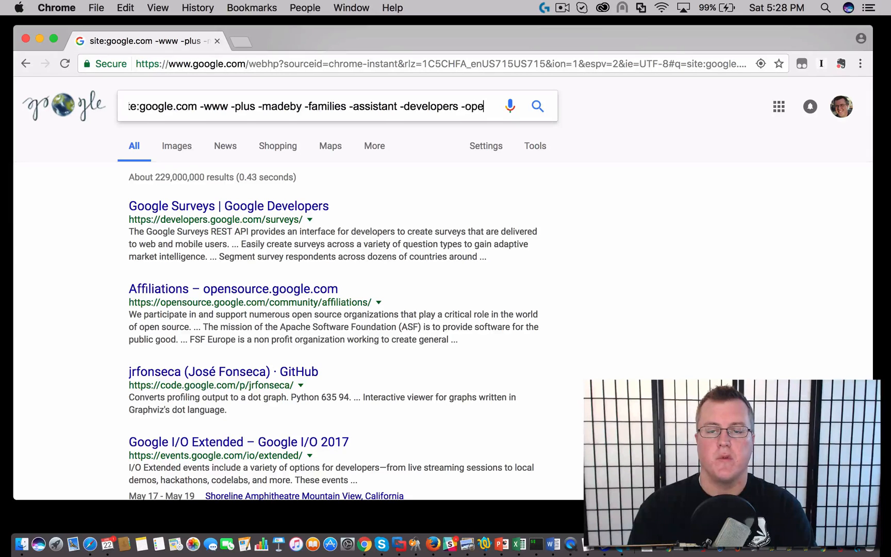
type("nsource -code")
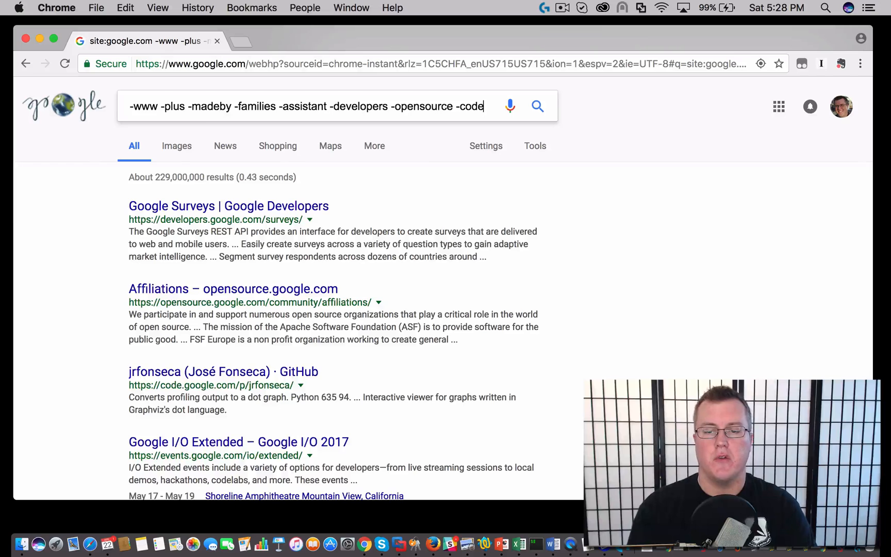
key("Return")
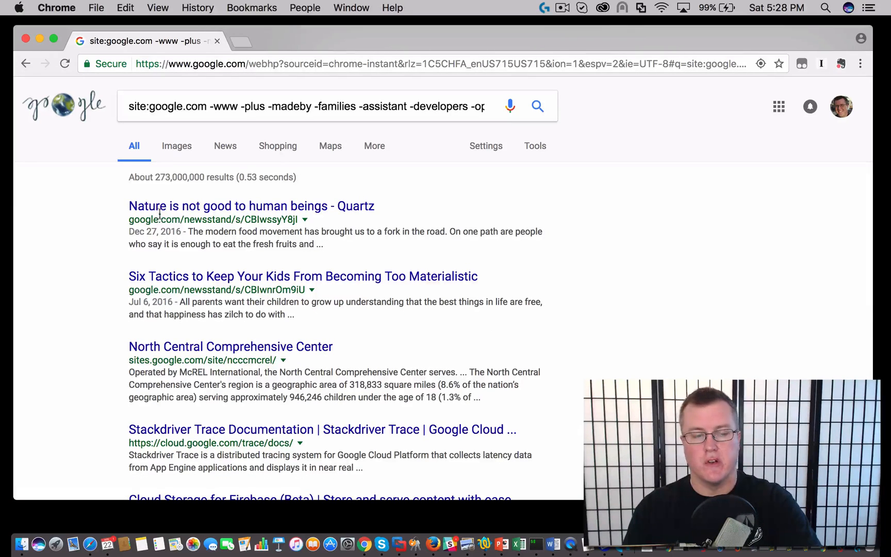
Check the remaining result addresses, then exclude the sites subdomain by adding -sites and rerunning the search.
left_click_drag(127, 221, 175, 234)
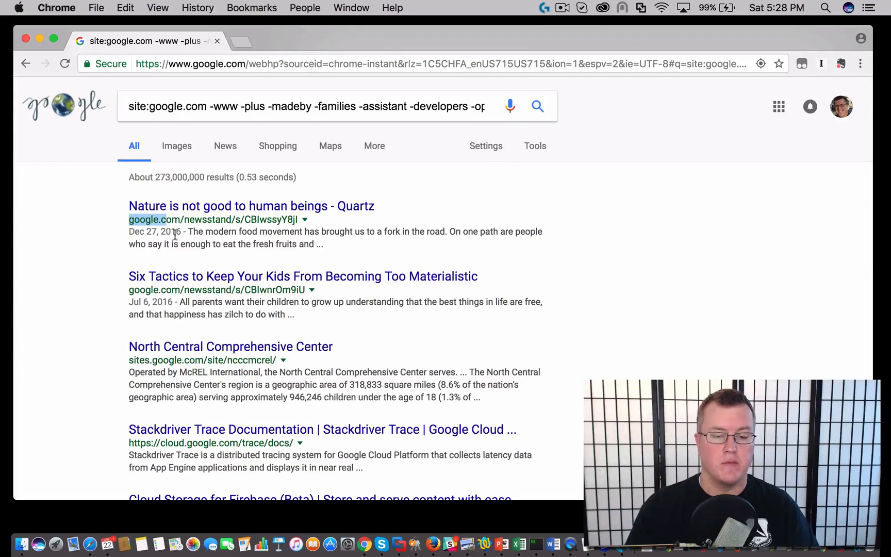
scroll(176, 234, "down", 2)
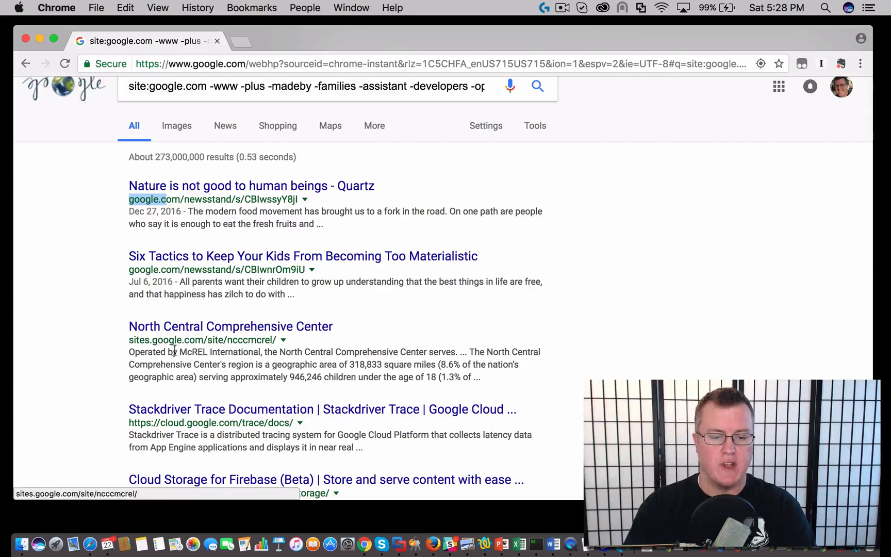
scroll(433, 263, "up", 2)
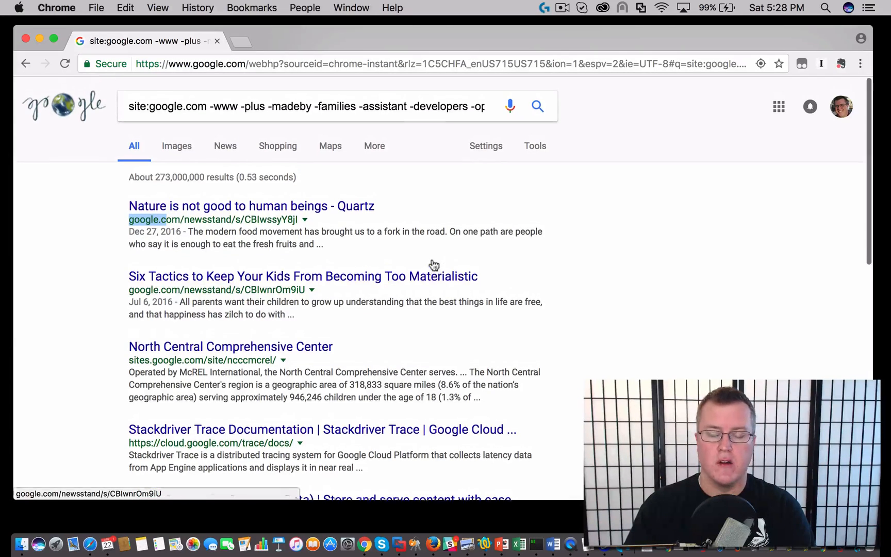
left_click(415, 108)
key("super+Right")
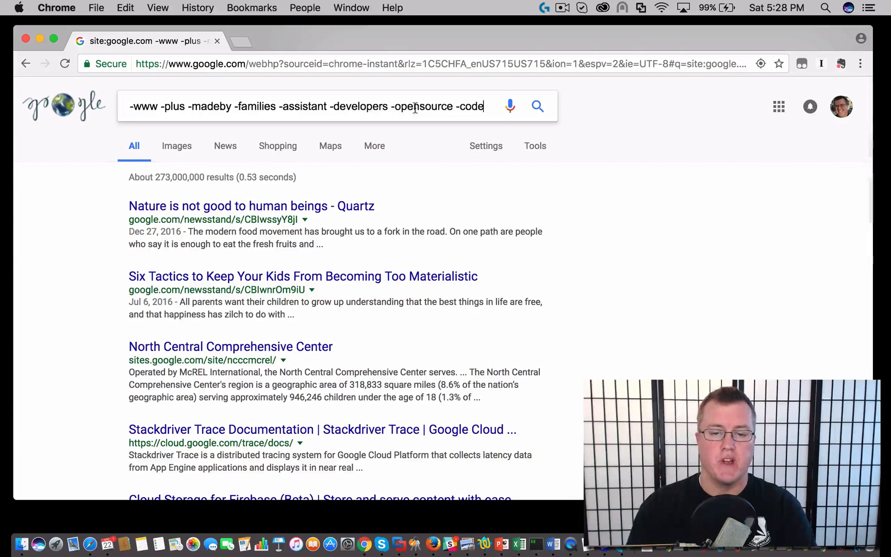
type("-site")
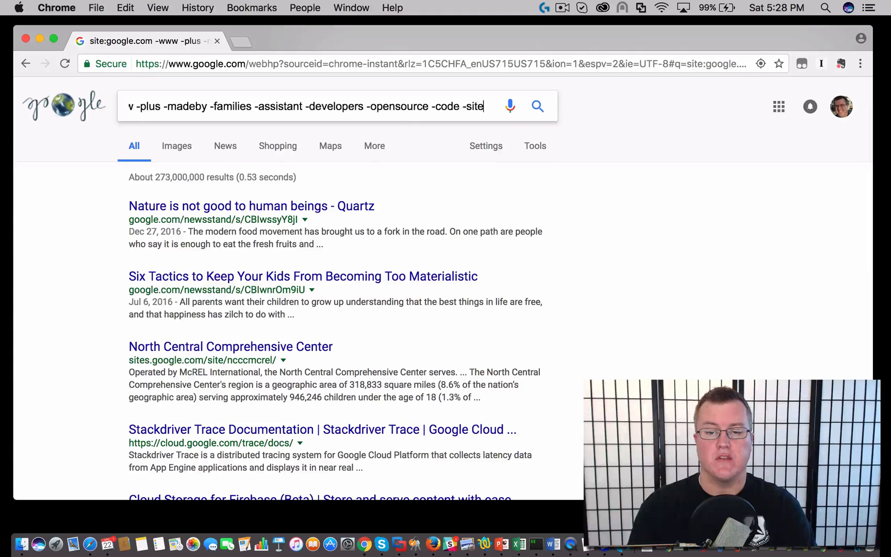
type("s")
key("Return")
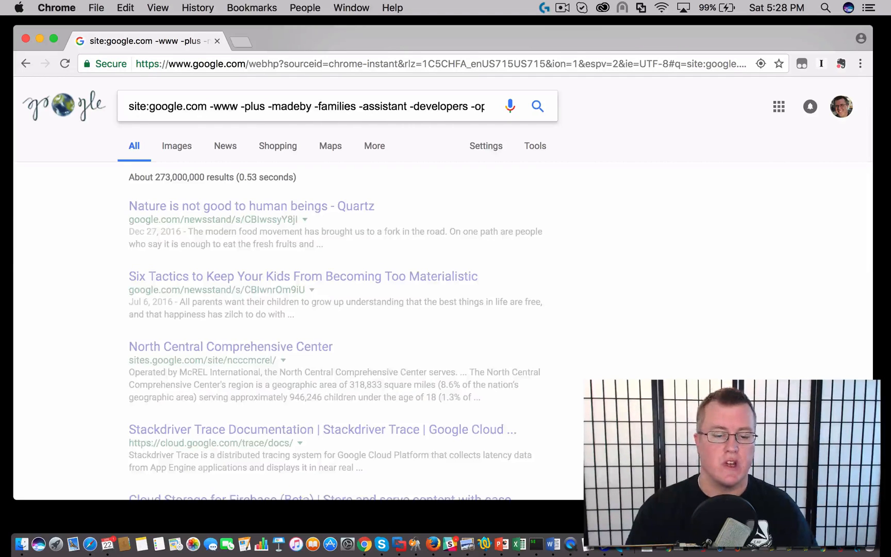
Check the result addresses, then append the exclusion -fusiontables to the query and rerun the search.
scroll(349, 215, "down", 5)
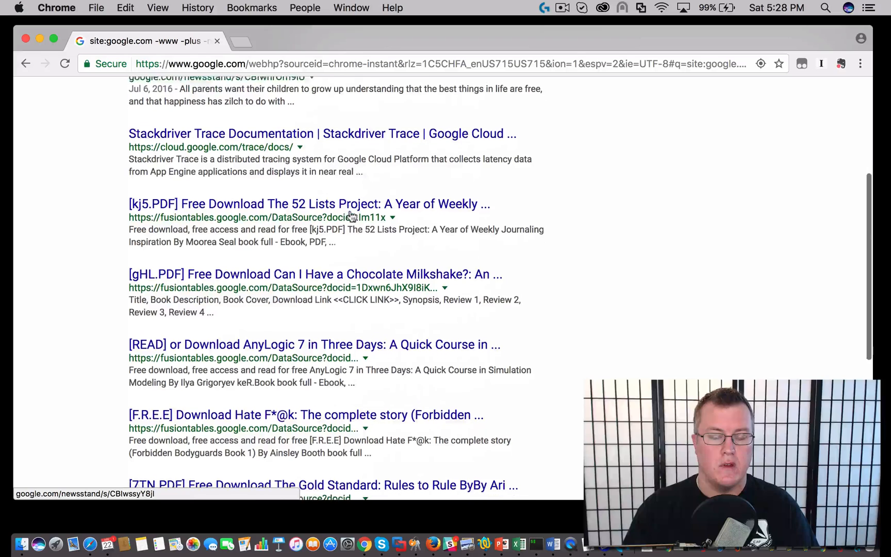
scroll(348, 215, "down", 1)
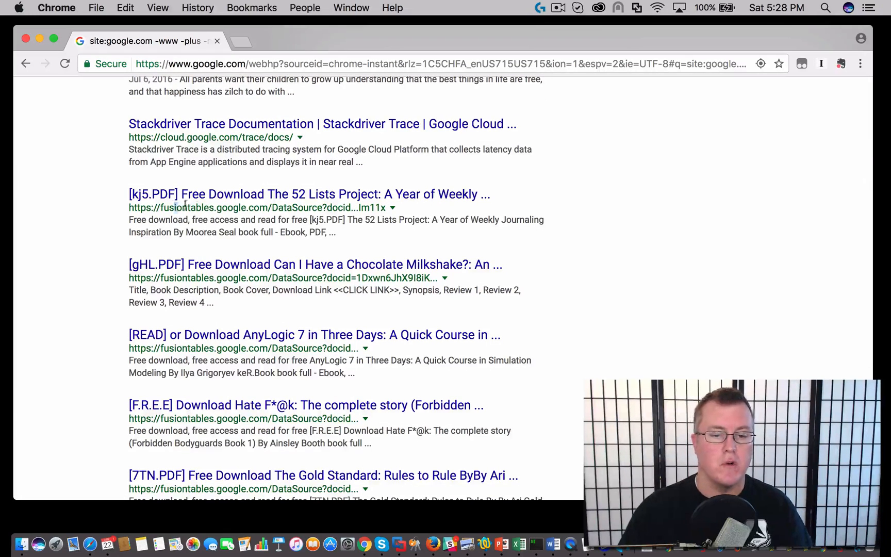
left_click_drag(186, 204, 209, 206)
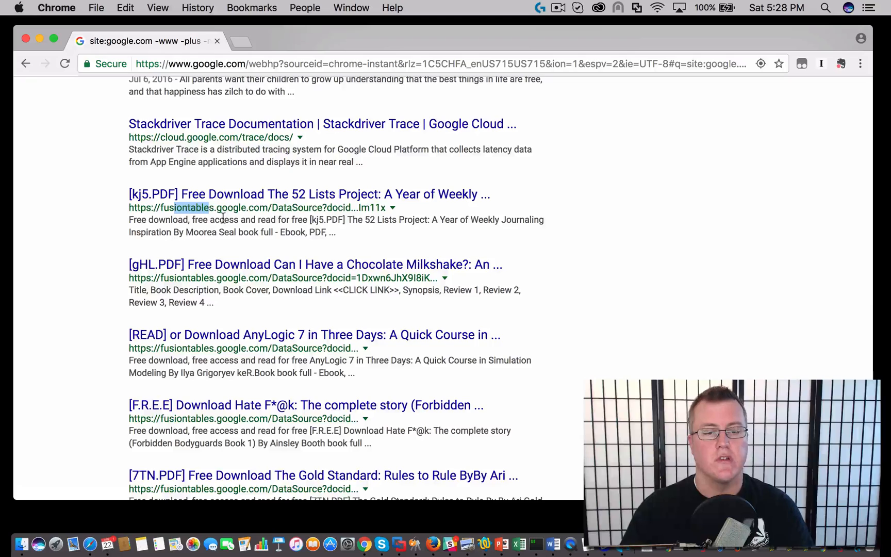
scroll(222, 219, "up", 5)
left_click(449, 111)
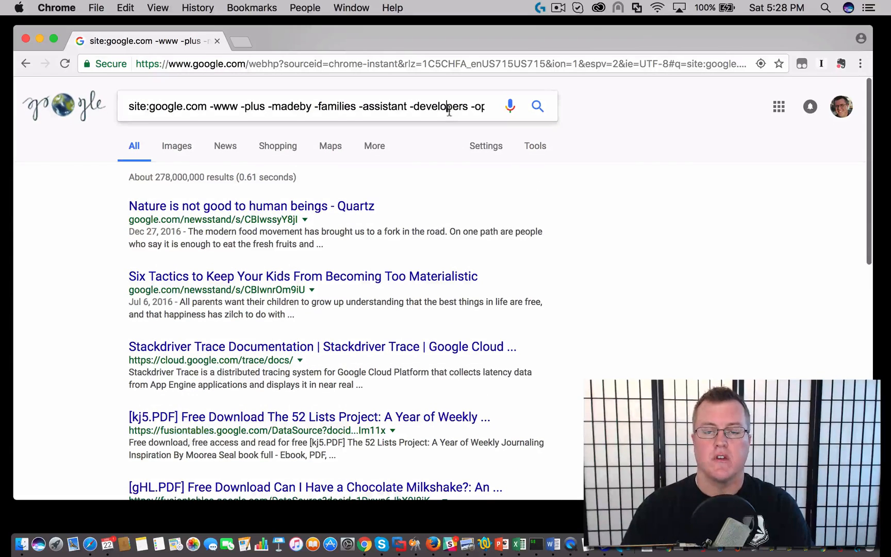
key("End")
type("-fusiontables.com")
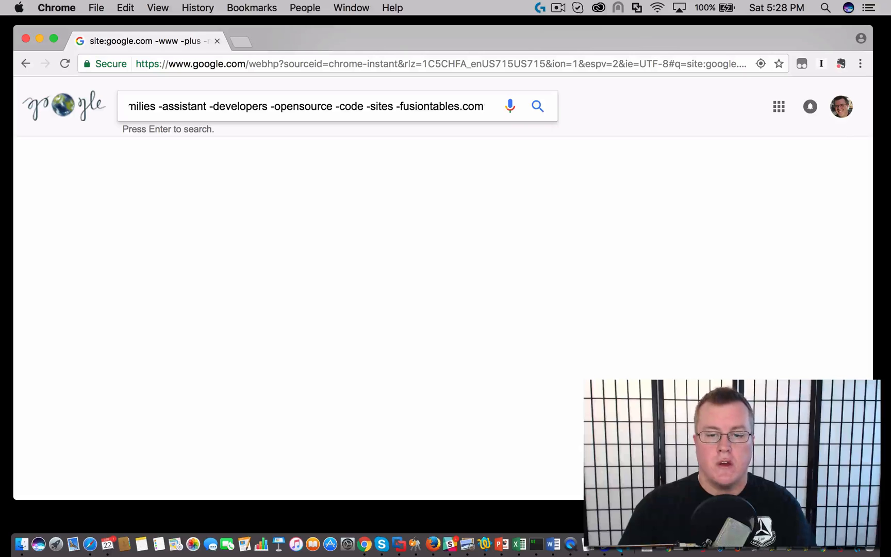
key("BackSpace")
key("BackSpace")
key("BackSpace")
key("BackSpace")
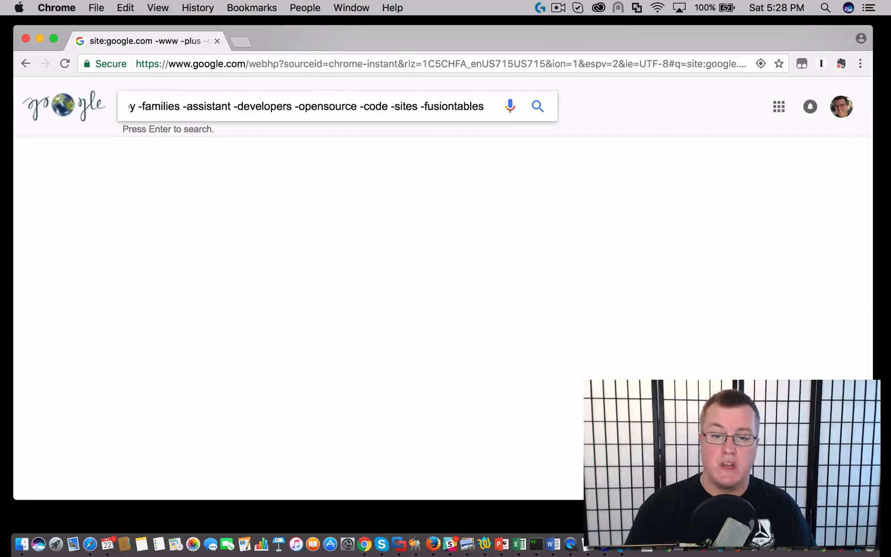
key("Return")
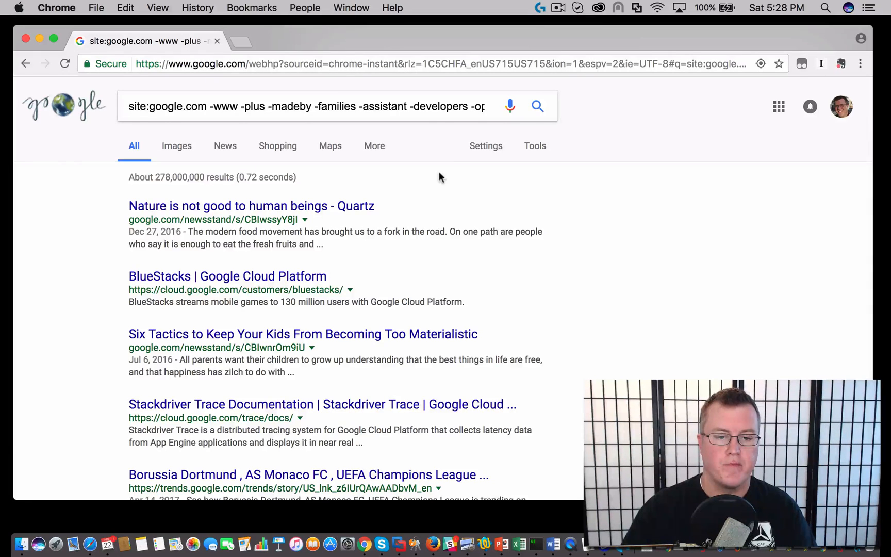
Review the new result addresses, then insert the exclusion -cloud after -plus in the query and rerun the search.
scroll(438, 174, "down", 5)
scroll(438, 174, "down", 4)
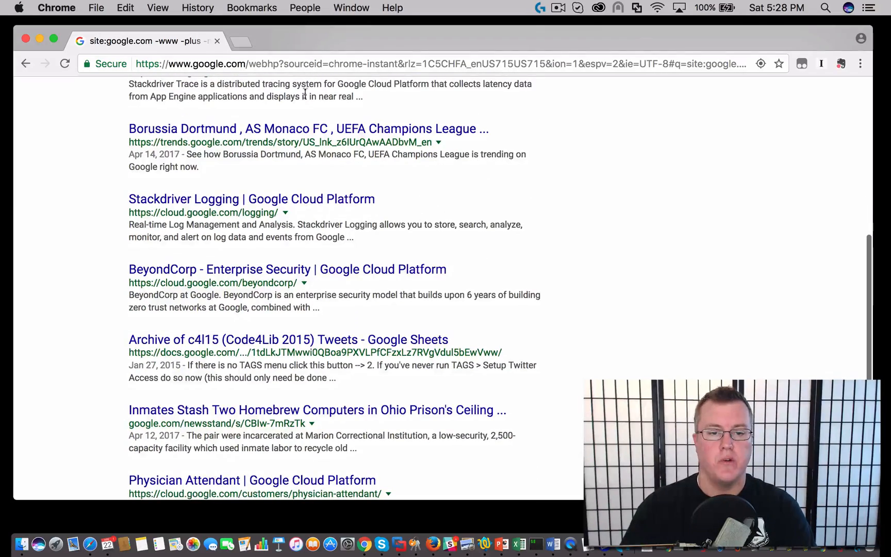
scroll(308, 103, "up", 9)
left_click(267, 108)
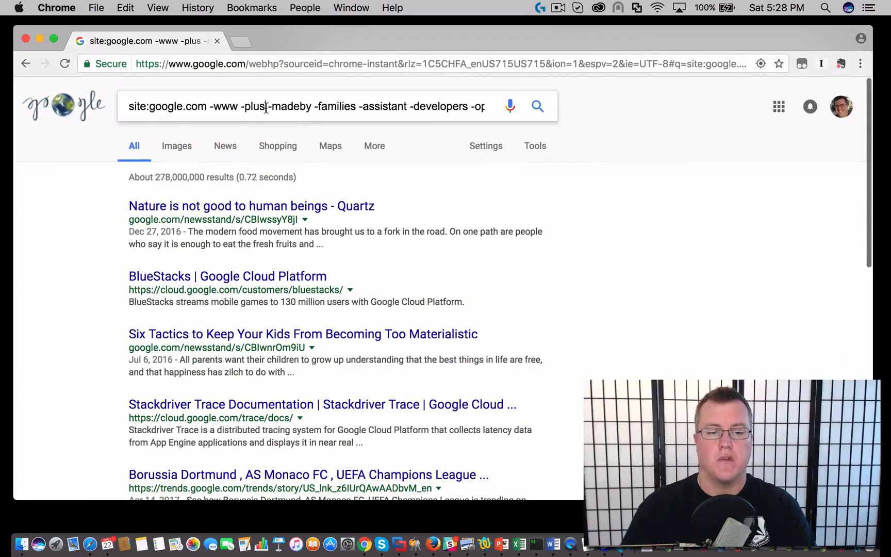
type("-")
key("BackSpace")
type("-cloud")
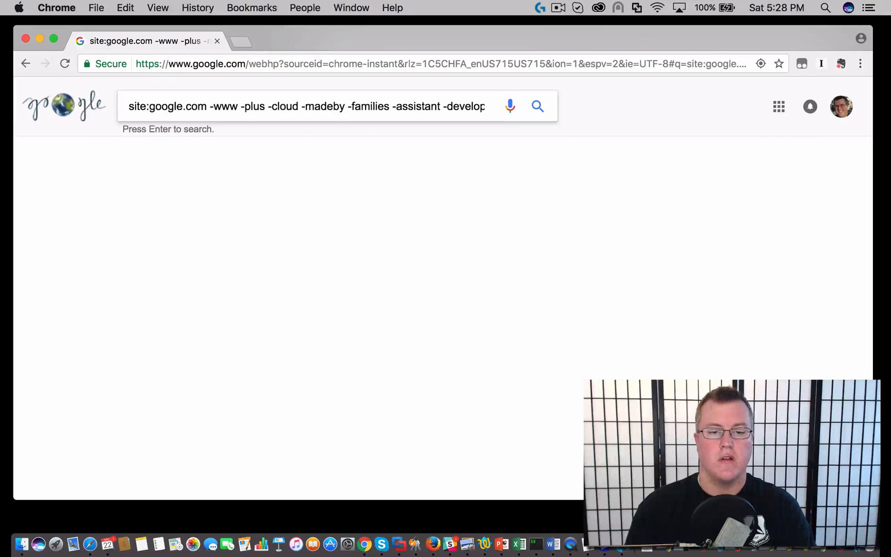
key("Return")
Scan the remaining result addresses for further subdomains, then copy the complete search query.
scroll(312, 239, "down", 5)
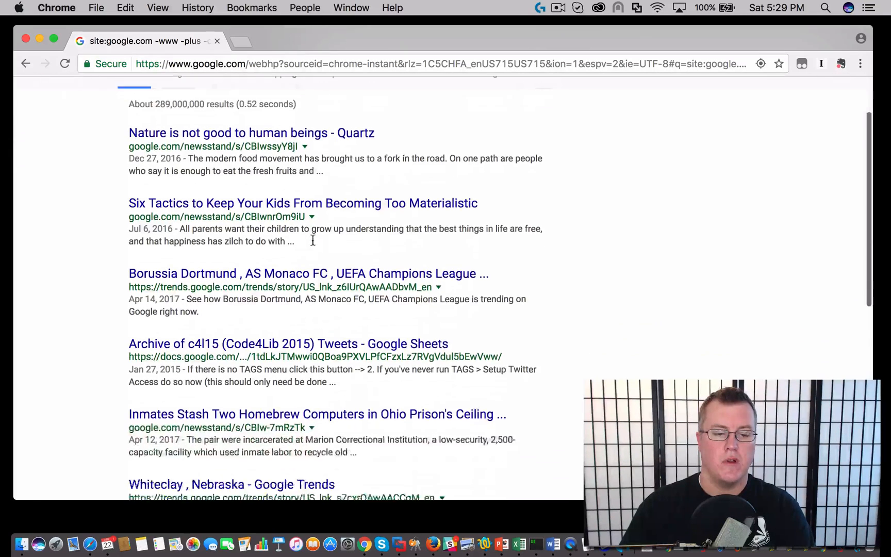
scroll(261, 282, "down", 3)
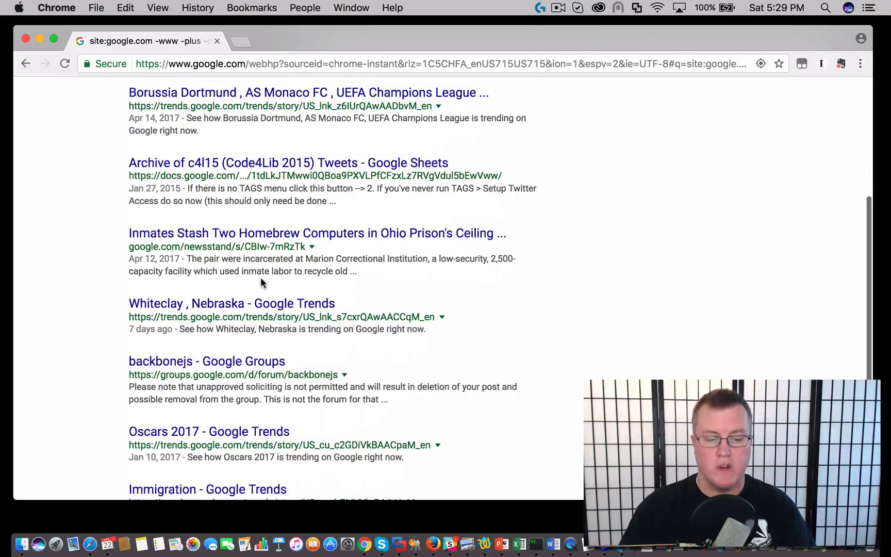
scroll(261, 282, "down", 4)
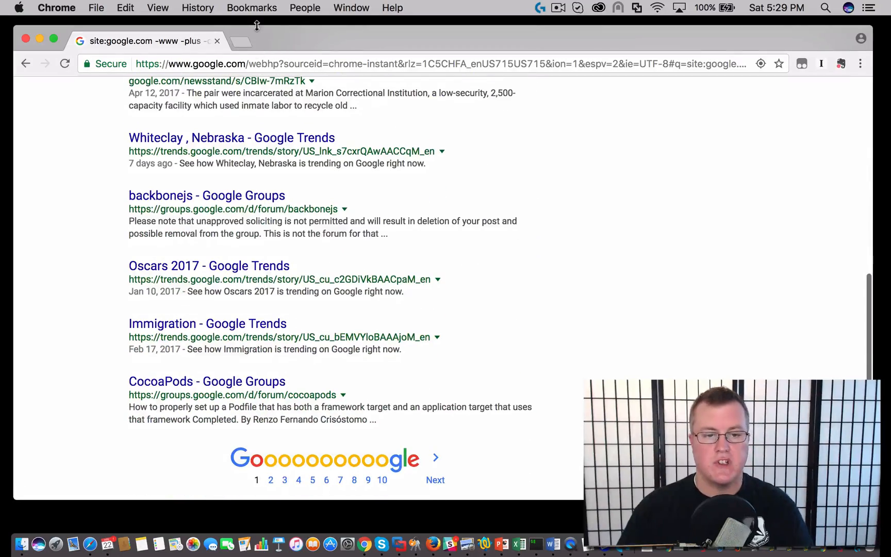
scroll(261, 134, "up", 8)
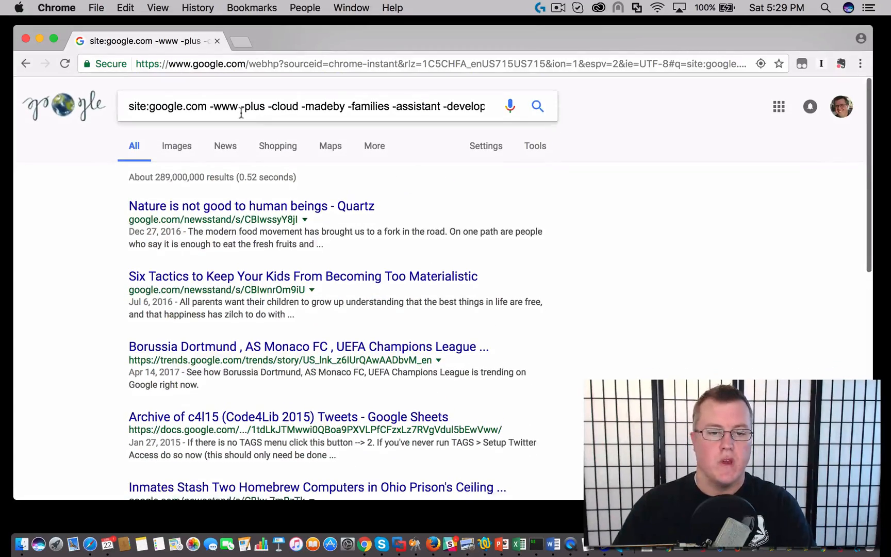
triple_click(259, 113)
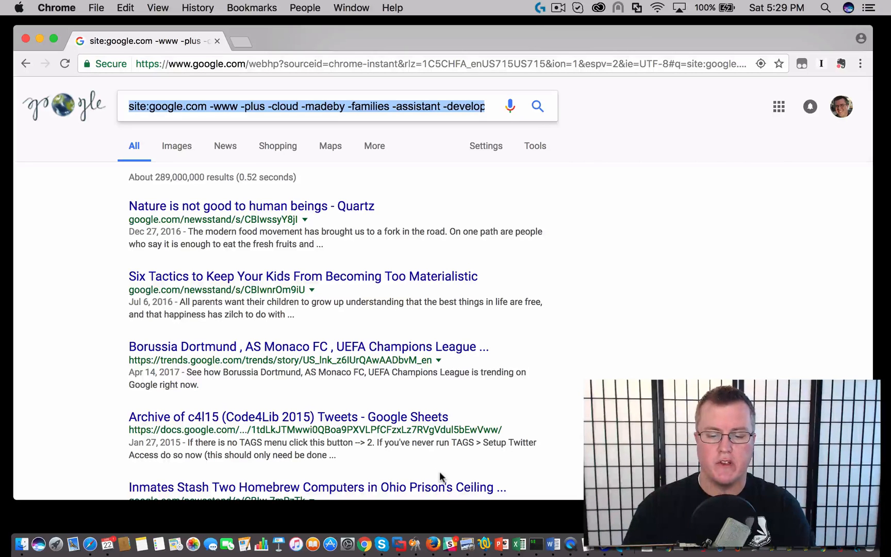
Switch to the iTerm2 terminal, list the Downloads folder's contents and clear the screen.
left_click(536, 545)
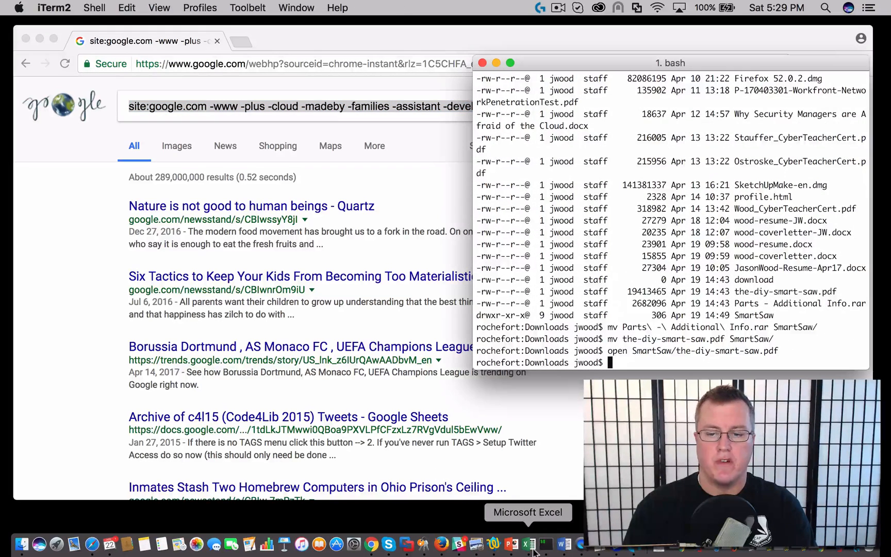
type("ls")
key("Return")
type("clear")
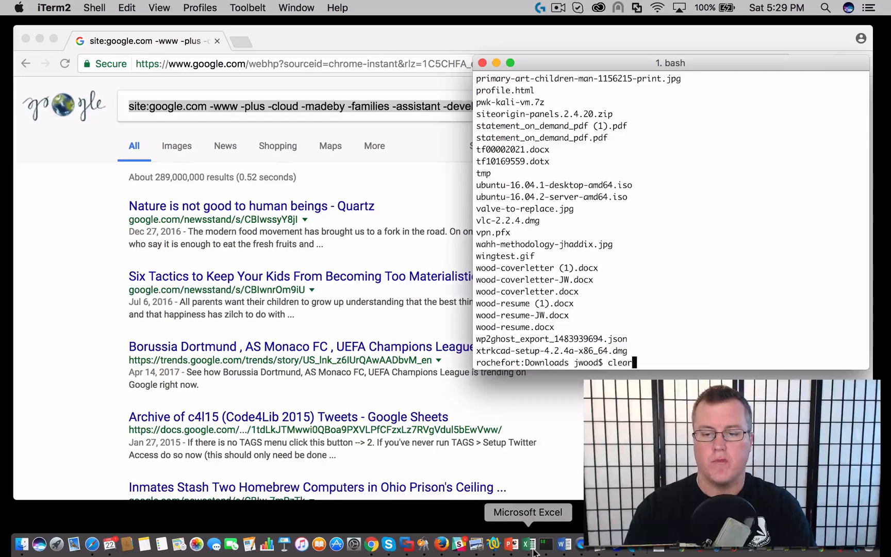
key("Return")
Open a file named asdf in vi and paste the copied search query into it.
type("vi asdf")
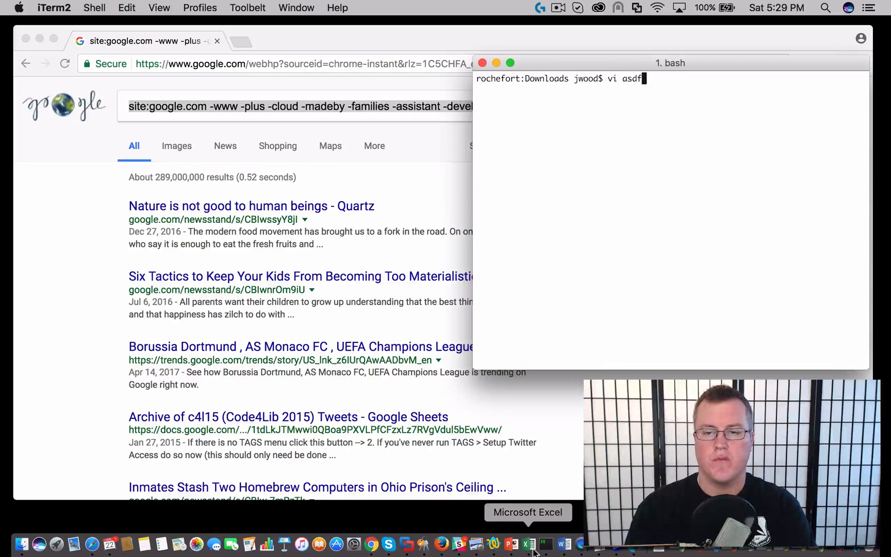
key("Return")
key("i")
type("site:google.com -www -plus -cloud -madeby -families -assistant -developers -opensource -code -sites -fusiontables")
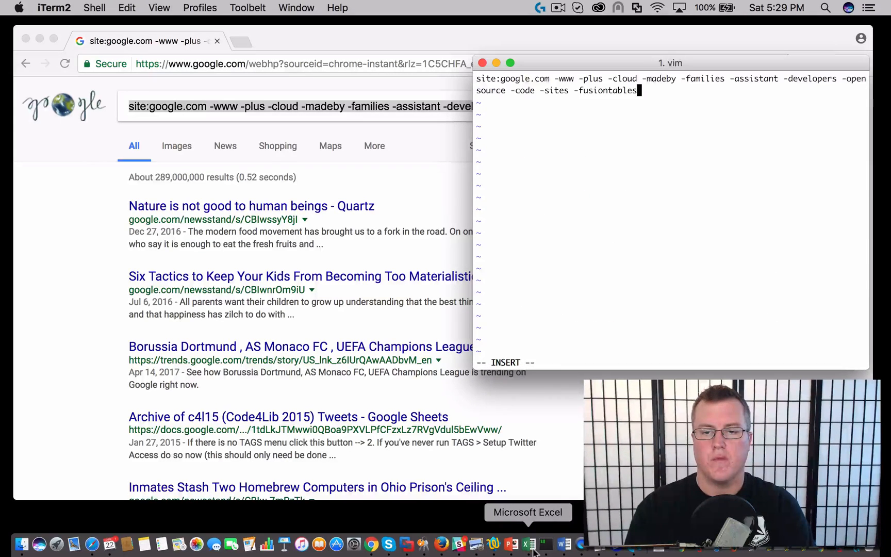
key("Escape")
key("h")
key("Escape")
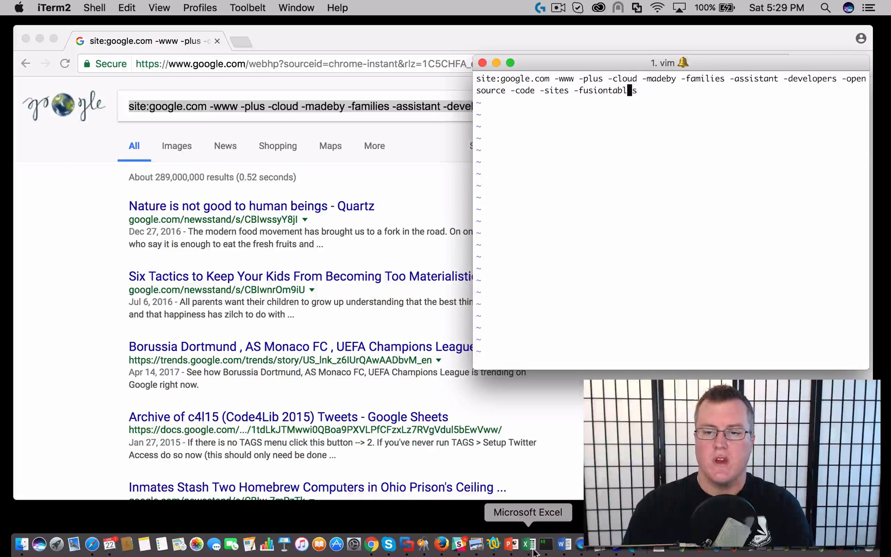
key("Escape")
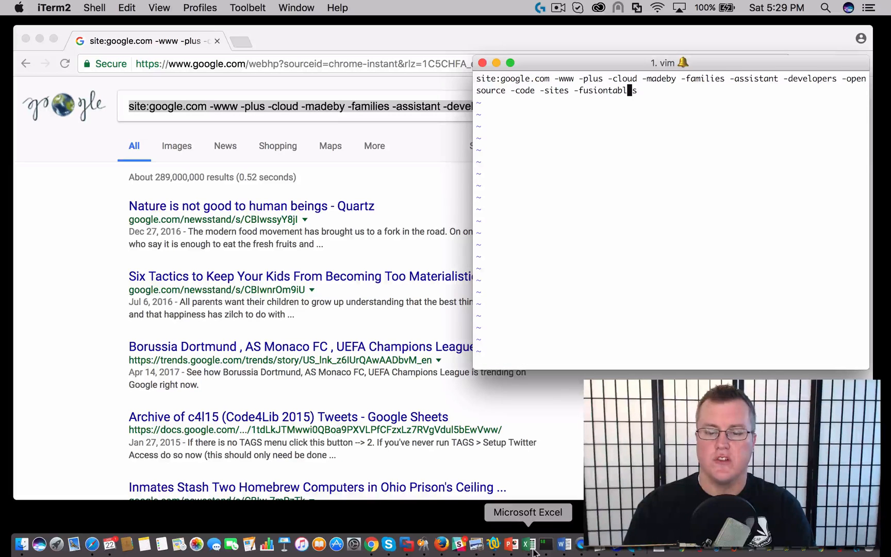
Insert a line break between the last hyphen and fusiontables so that fusiontables stands on its own line.
key("h")
key("h")
key("h")
key("h")
key("h")
key("h")
key("h")
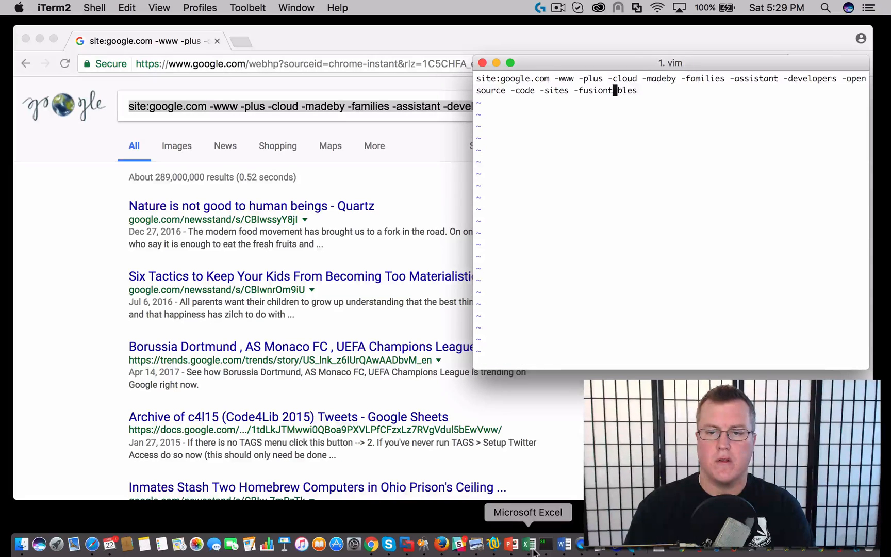
key("h")
key("h")
key("h")
key("i")
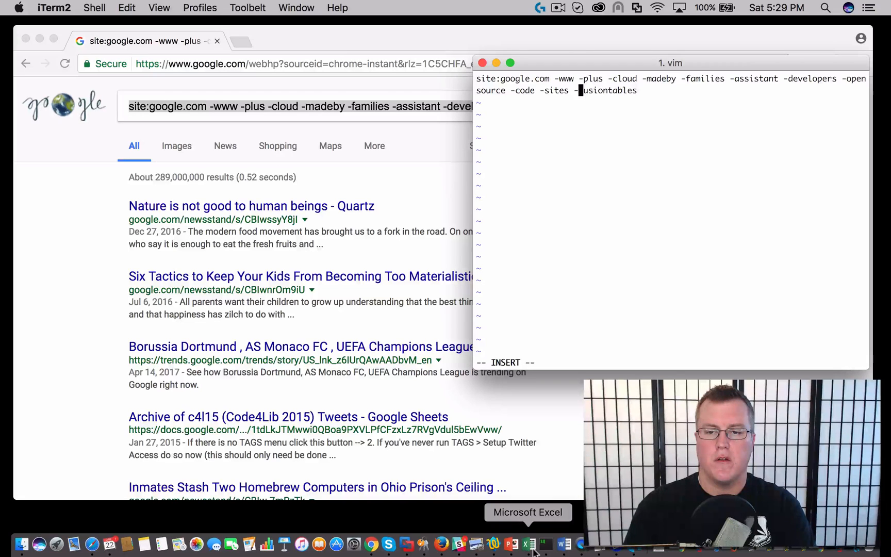
key("Return")
key("Escape")
key("k")
key("k")
key("x")
key("x")
key("x")
key("x")
key("x")
key("x")
key("x")
key("x")
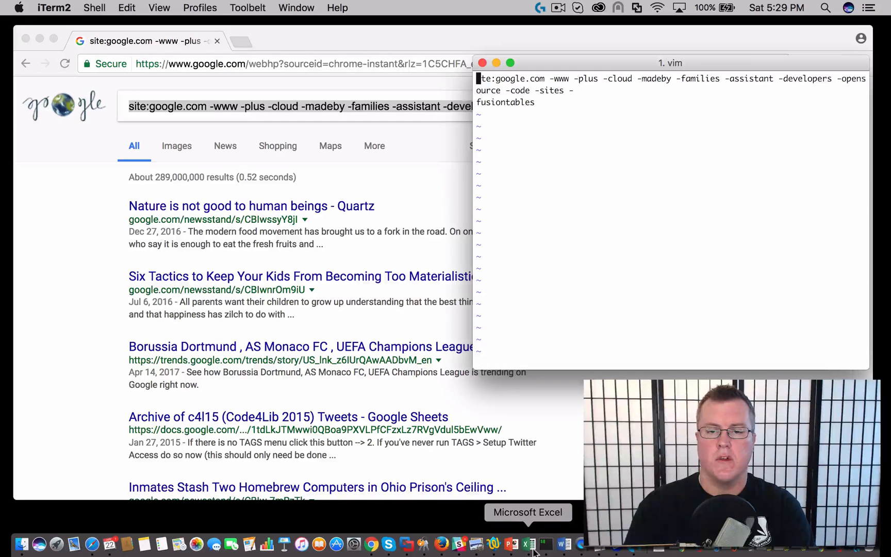
key("x")
key("x")
key("x")
key("x")
key("x")
key("x")
key("x")
key("x")
key("x")
key("x")
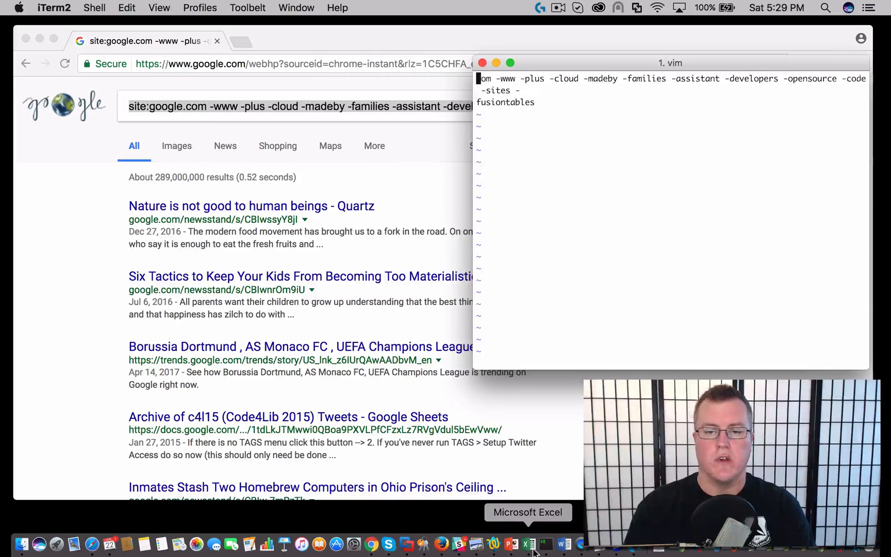
Break the first line after www so that -plus starts a new line.
key("l")
key("l")
key("l")
key("l")
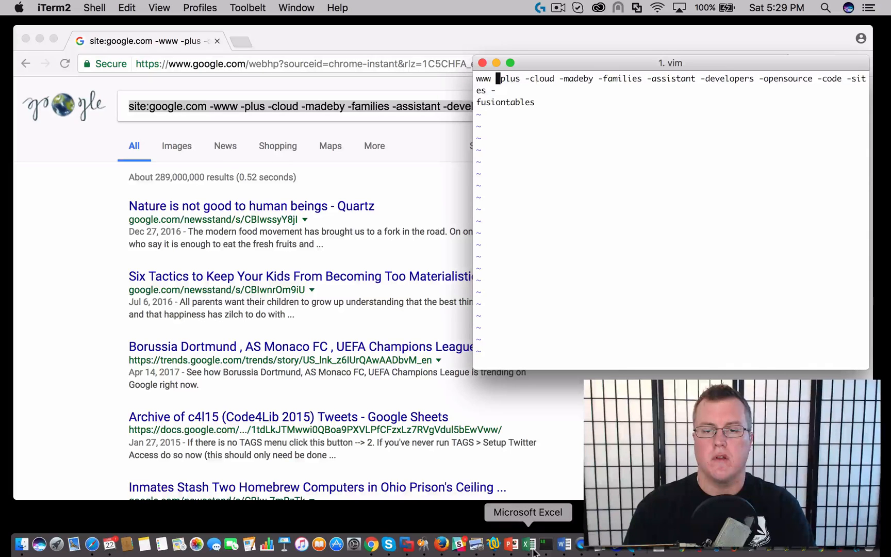
key("i")
key("Return")
key("Escape")
Insert a line break after -plus so that -cloud starts a new line.
key("l")
key("l")
key("l")
key("l")
key("l")
key("l")
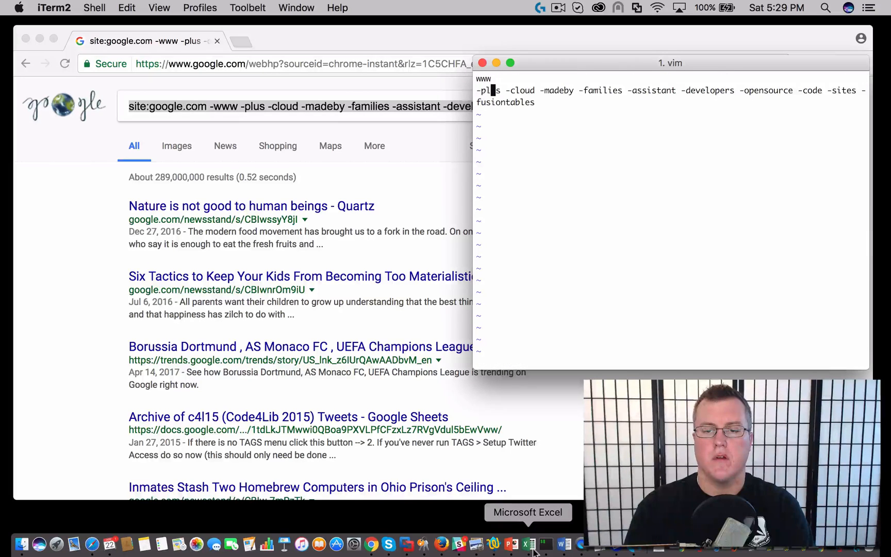
key("i")
key("Return")
key("Escape")
Split the line after -cloud to move -madeby and the remaining exclusions onto a new line.
key("l")
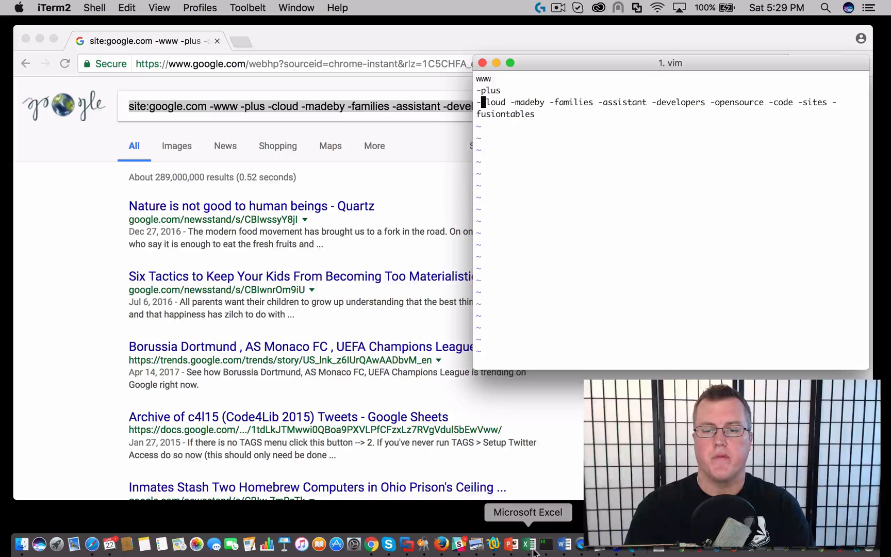
key("l")
key("l")
key("l")
key("l")
key("l")
key("i")
key("Return")
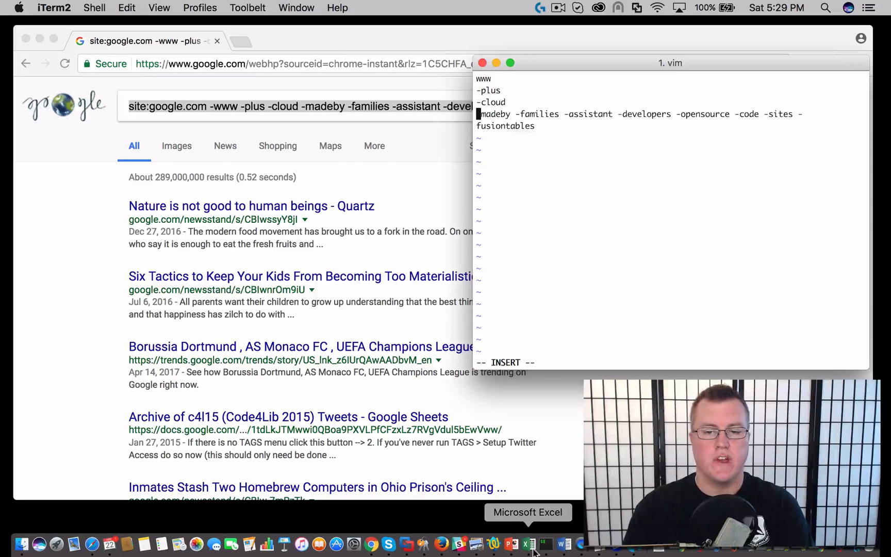
key("Escape")
Separate -madeby from the remaining exclusions by starting a new line at -families.
key("l")
key("l")
key("l")
key("l")
key("l")
key("l")
key("l")
key("l")
key("i")
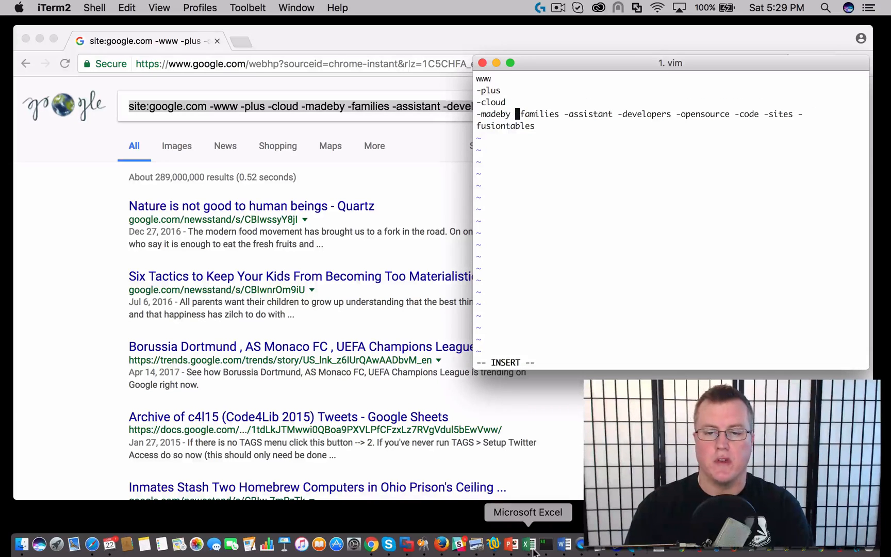
key("Return")
key("Escape")
Put -families on its own line by inserting a line break before -assistant.
key("l")
key("l")
key("l")
key("l")
key("l")
key("l")
key("l")
key("l")
key("l")
key("l")
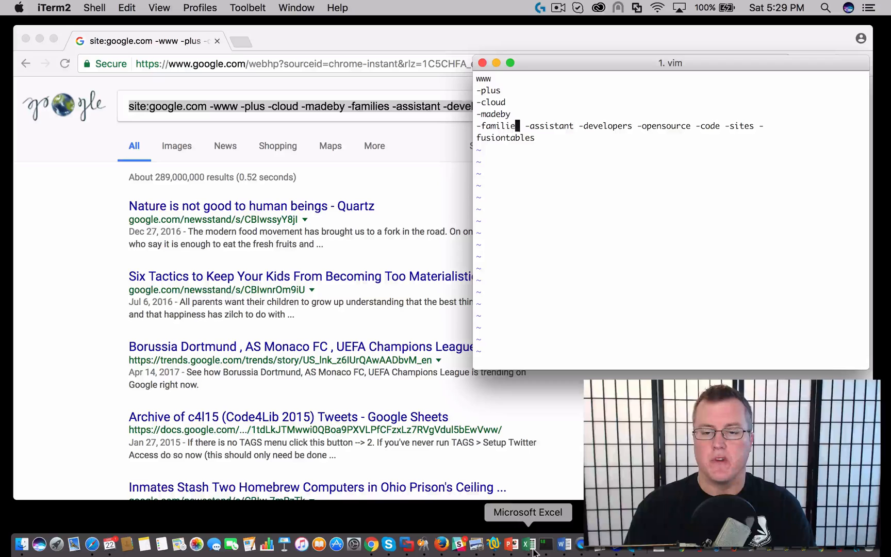
key("i")
key("Return")
key("Escape")
Put -assistant on its own line by inserting a line break before -developers.
key("l")
key("l")
key("l")
key("l")
key("l")
key("l")
key("l")
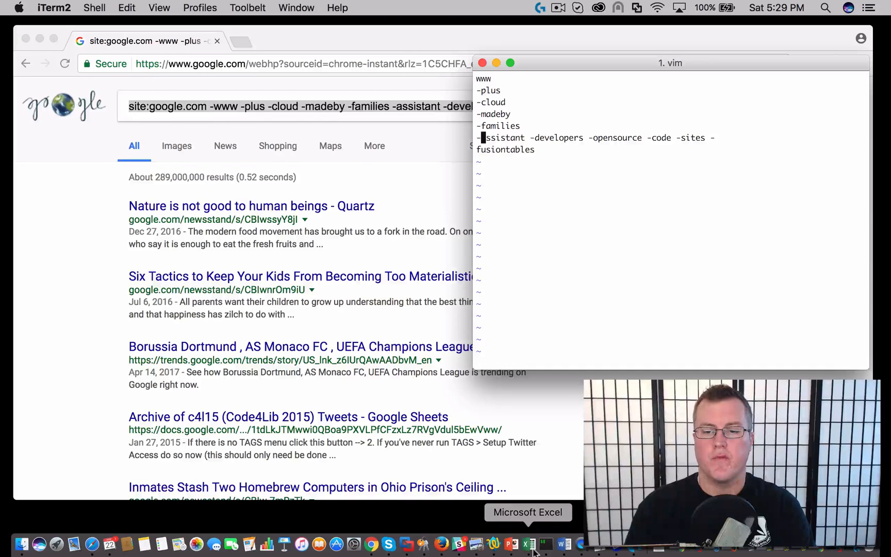
key("l")
key("l")
key("l")
key("i")
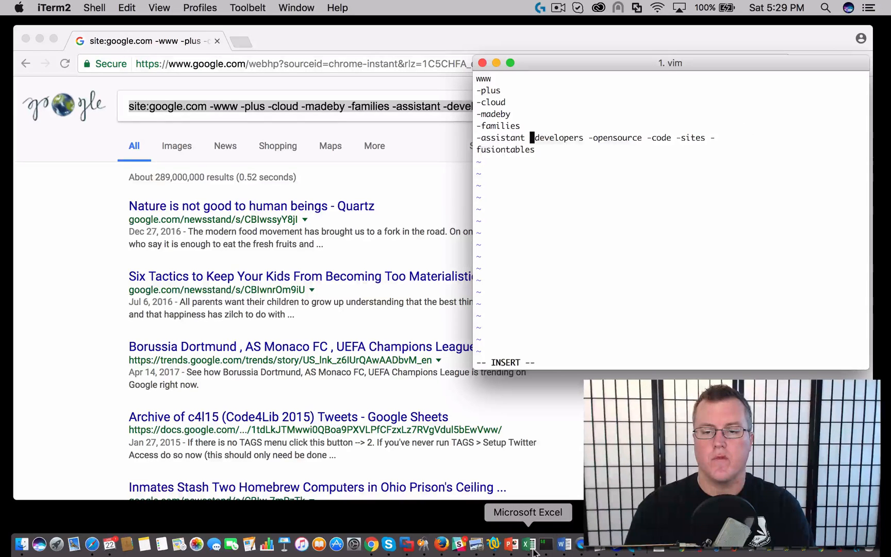
key("Return")
key("Escape")
Put -developers on its own line by inserting a line break before -opensource.
type("rs -")
key("l")
key("l")
key("l")
key("l")
key("l")
key("l")
key("l")
key("l")
key("l")
key("l")
key("l")
key("l")
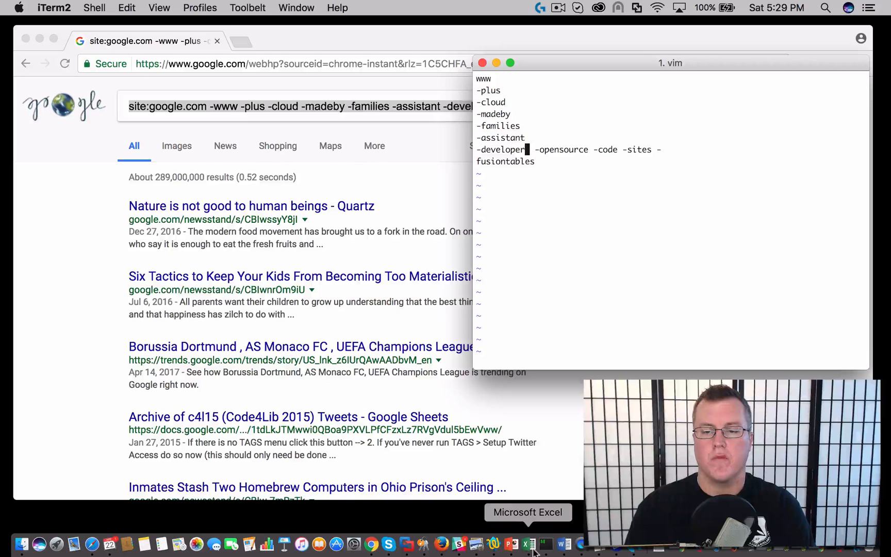
key("i")
key("Return")
key("Escape")
Start new lines at -opensource and at -code, leaving -developers and -opensource each on its own line.
type("rce -")
key("l")
key("l")
key("l")
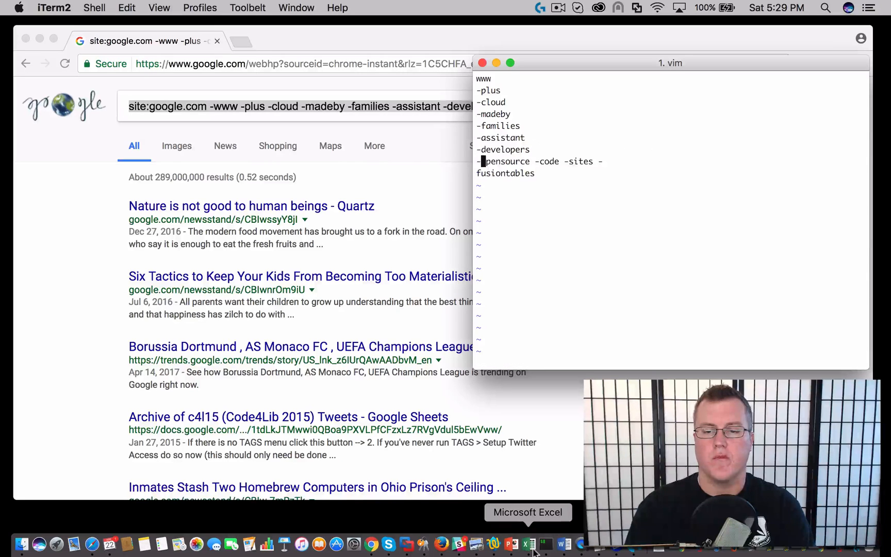
key("l")
key("l")
key("l")
key("l")
key("l")
key("l")
key("l")
key("l")
key("l")
key("i")
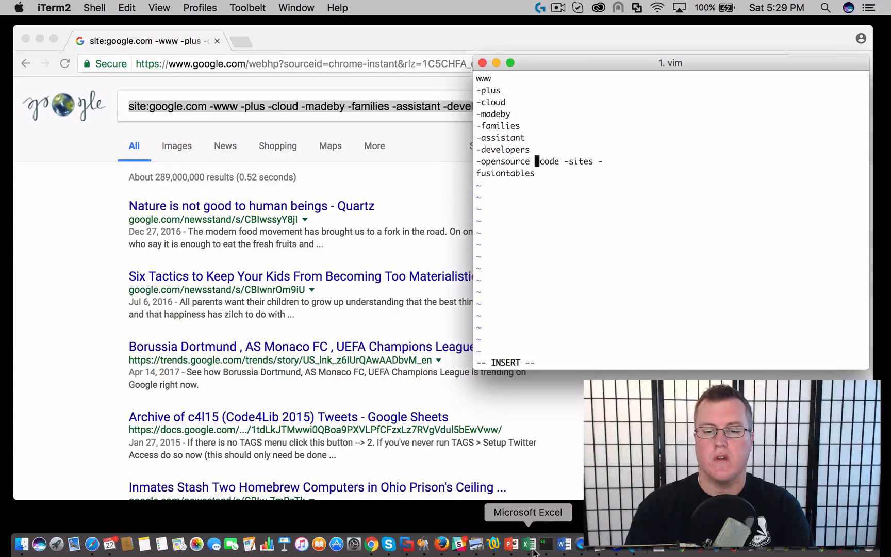
key("Return")
key("Escape")
Put -code on its own line by inserting a line break before -sites.
key("l")
key("l")
key("l")
key("l")
key("l")
key("l")
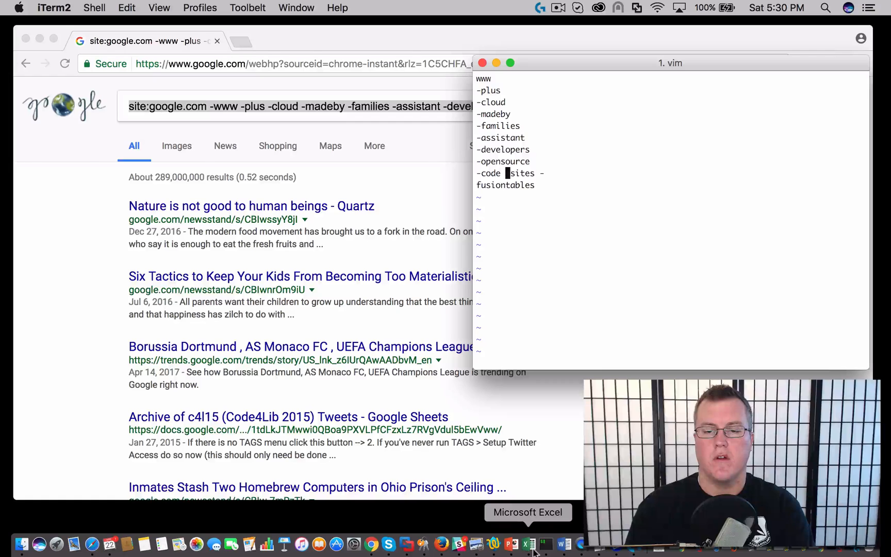
key("i")
key("Return")
key("Escape")
Reduce the -sites line to just sites by deleting its leading hyphen and the trailing space and hyphen.
key("x")
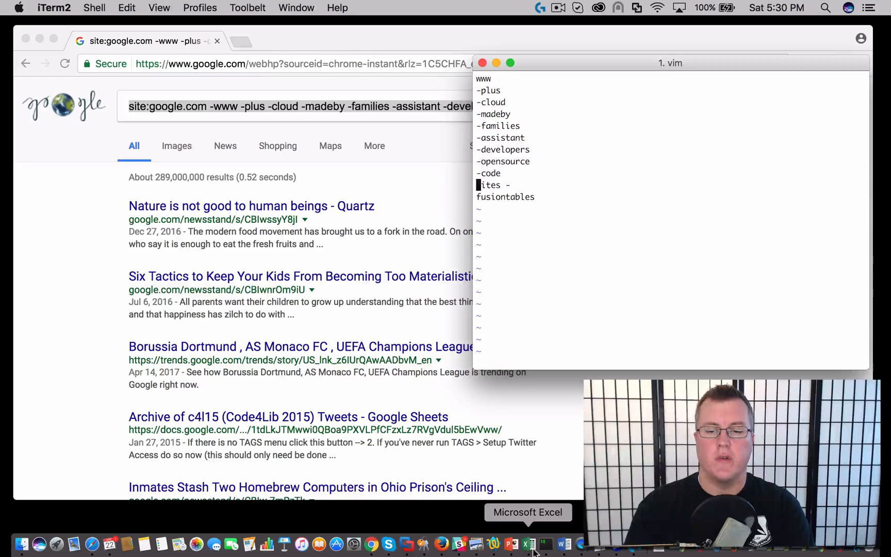
key("l")
key("l")
key("l")
key("l")
key("l")
key("l")
key("l")
key("x")
key("x")
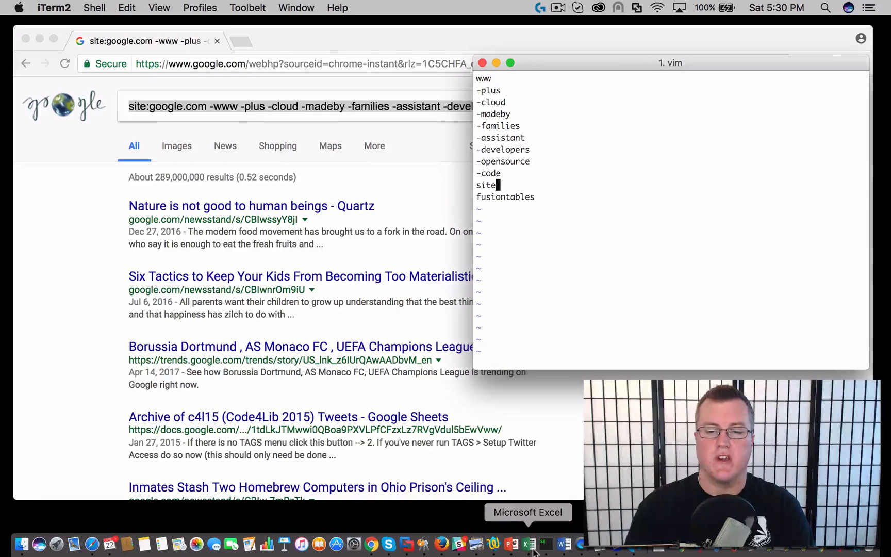
Delete the leading hyphens from the code, opensource, developers and assistant lines, working upward.
key("k")
key("h")
key("h")
key("h")
key("h")
key("x")
key("k")
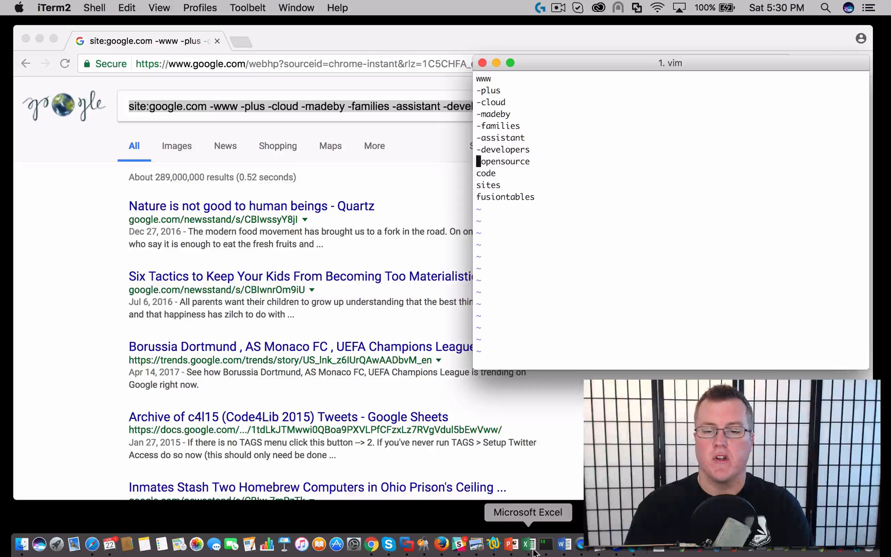
key("x")
key("k")
key("x")
key("k")
key("x")
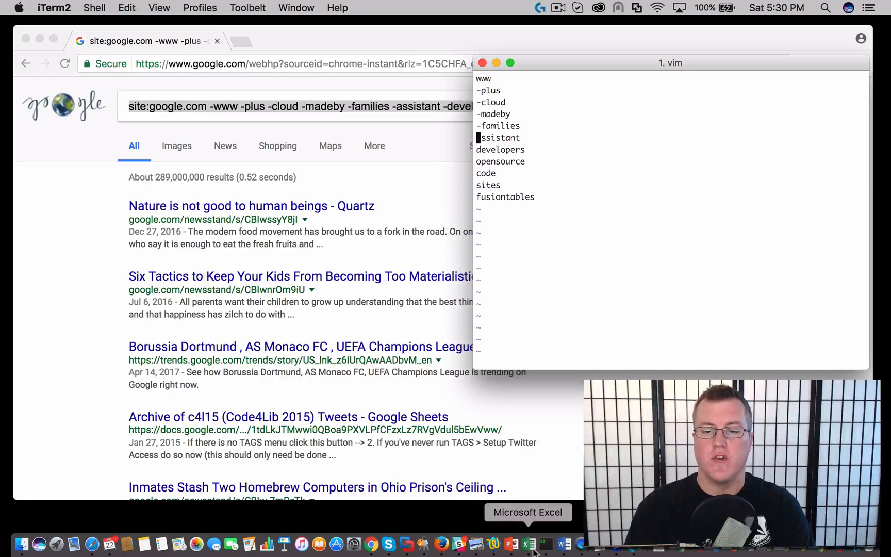
Delete the leading hyphens from the families, madeby, cloud and plus lines, working upward.
key("k")
key("x")
key("k")
key("x")
key("k")
key("x")
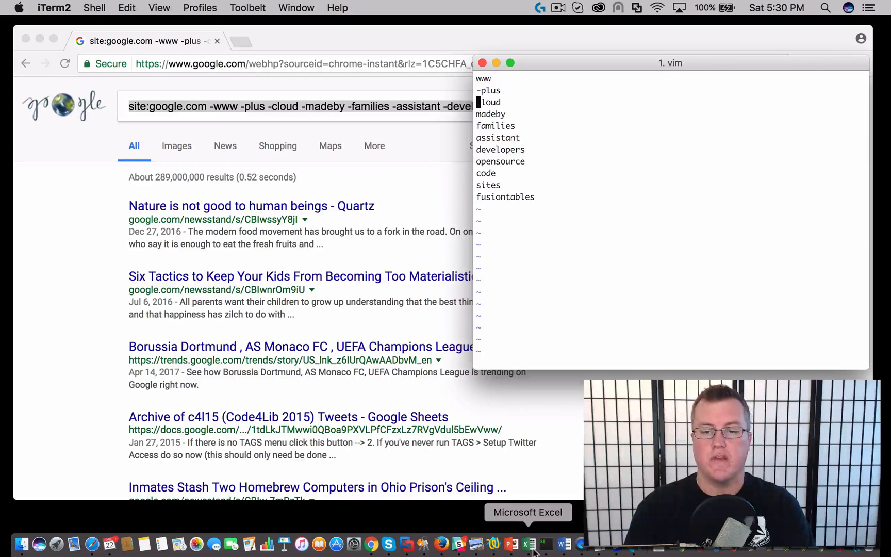
key("k")
key("x")
Add two blank lines after fusiontables at the end of the list and return to normal mode.
key("k")
key("j")
key("j")
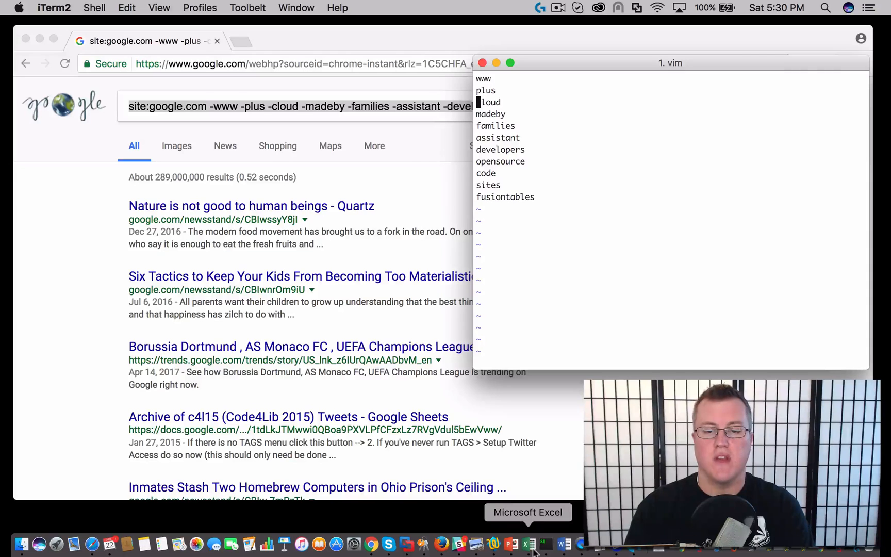
key("shift+g")
key("dollar")
key("a")
key("Return")
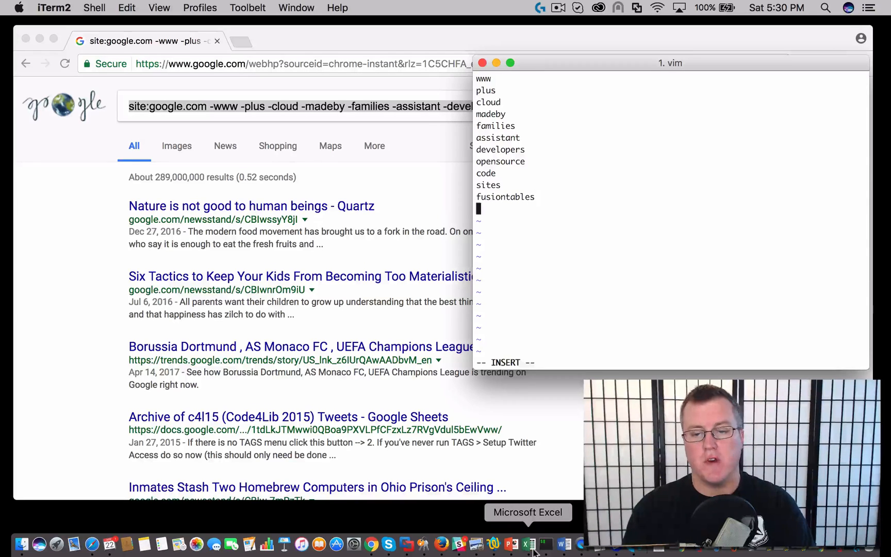
key("Return")
key("Escape")
key("colon")
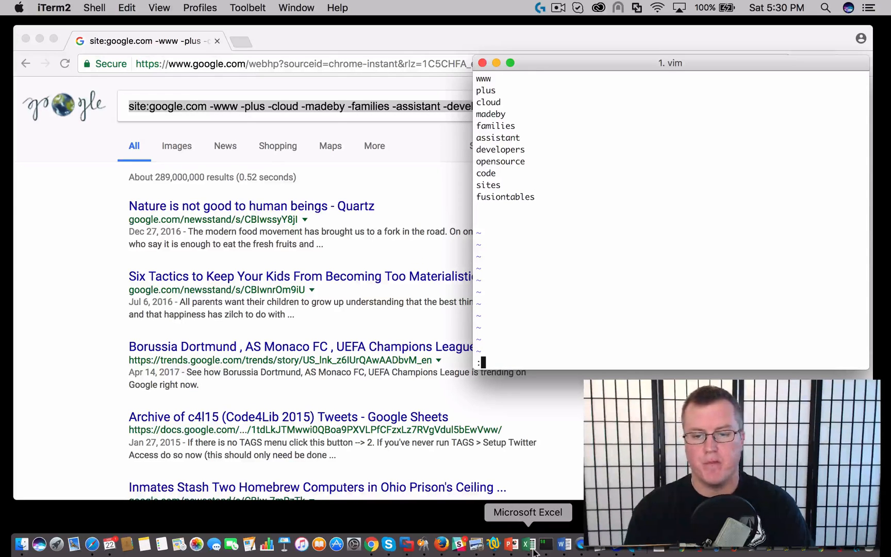
key("Escape")
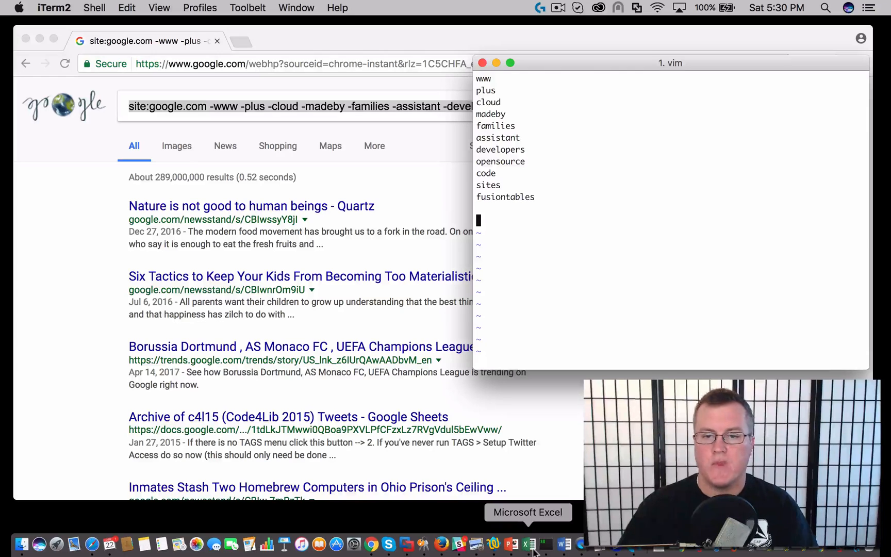